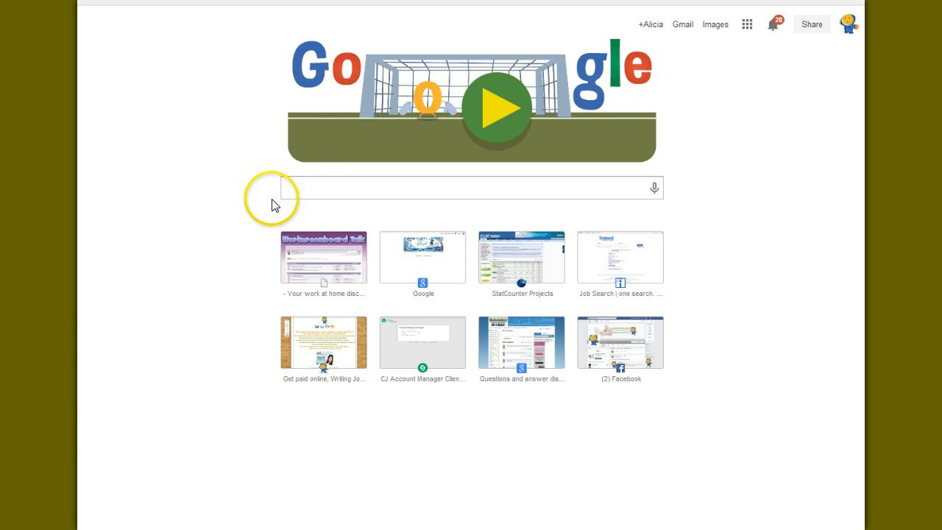
Search the web for "open office download"
left_click(308, 186)
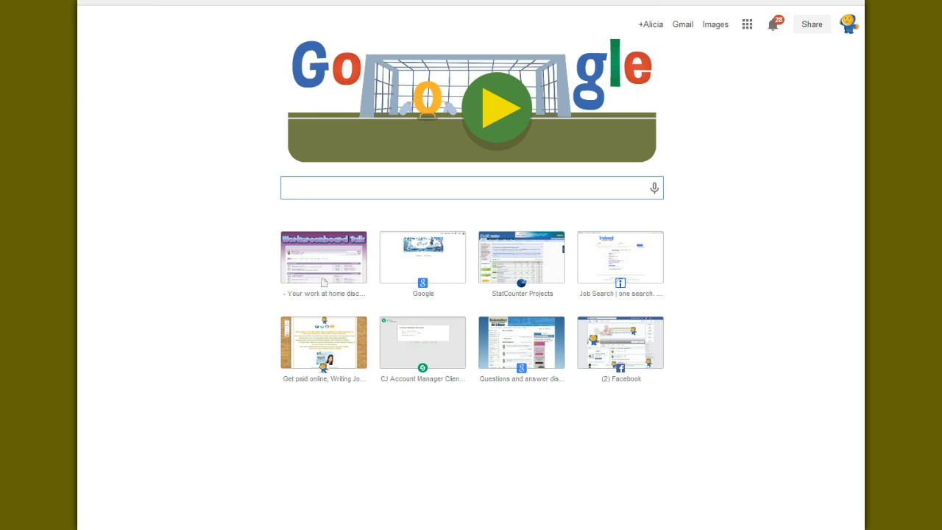
type("open office download")
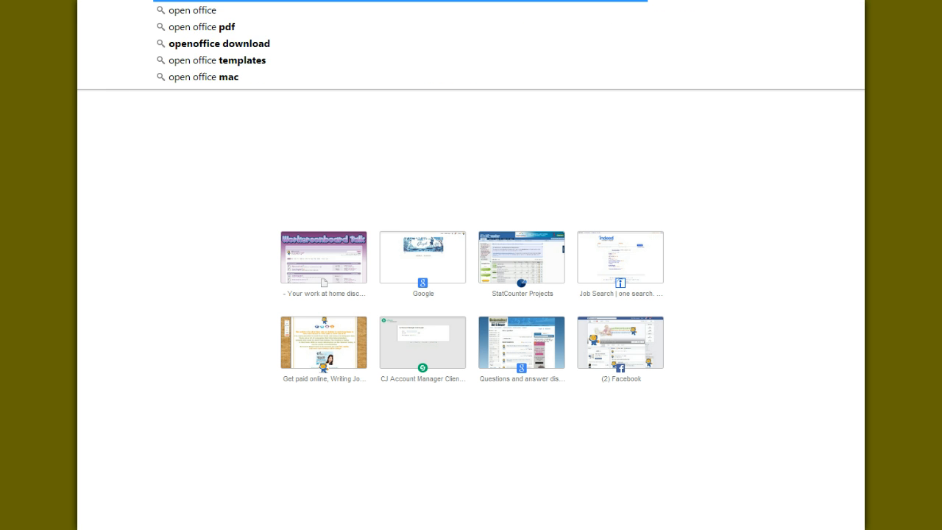
key("Return")
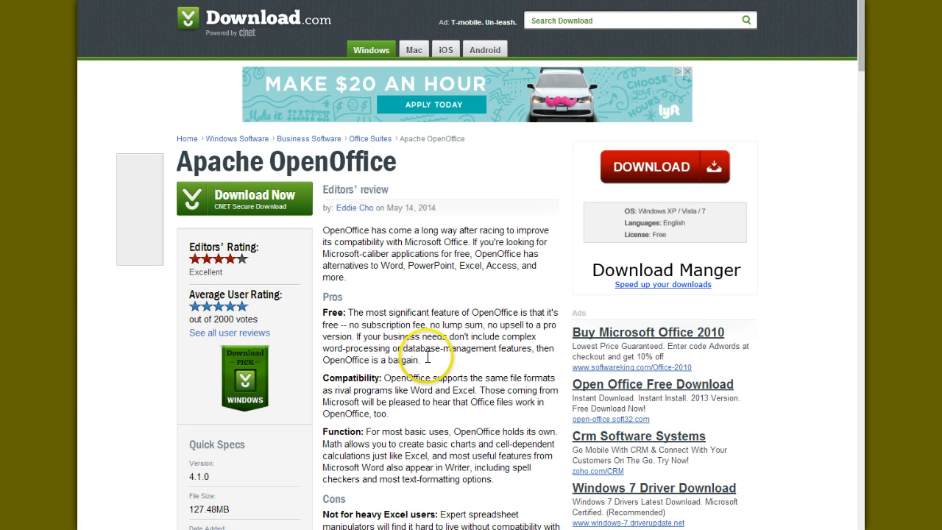
Read the editors' review and quick specs on the Apache OpenOffice page of Download.com
scroll(430, 365, "down", 1)
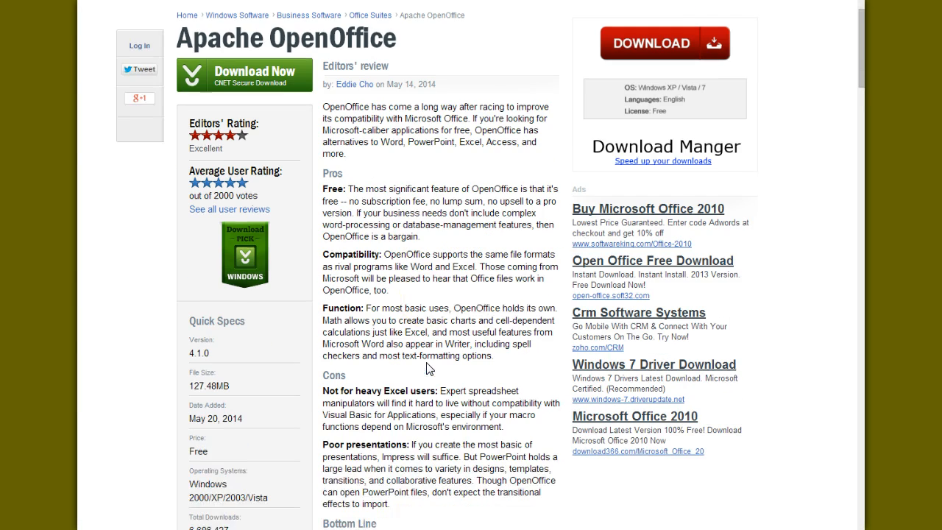
scroll(430, 366, "down", 1)
scroll(430, 367, "down", 3)
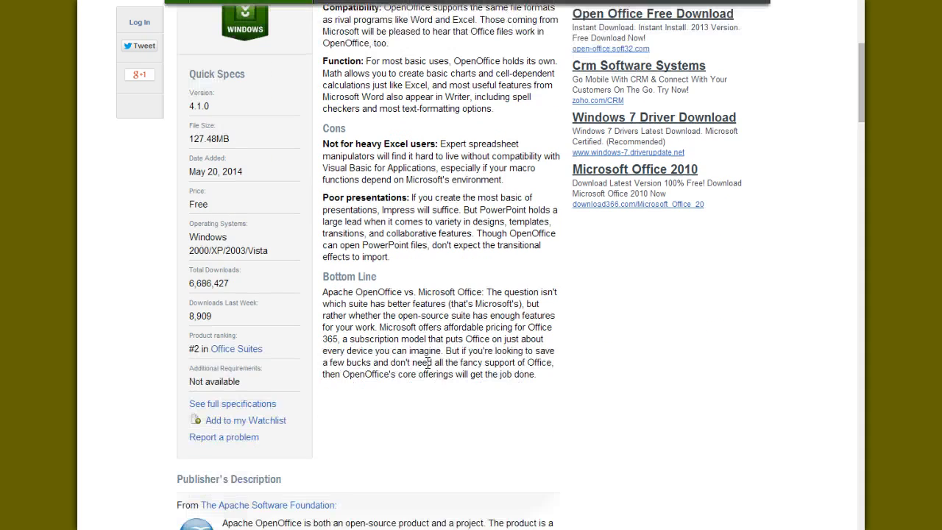
left_click(215, 379)
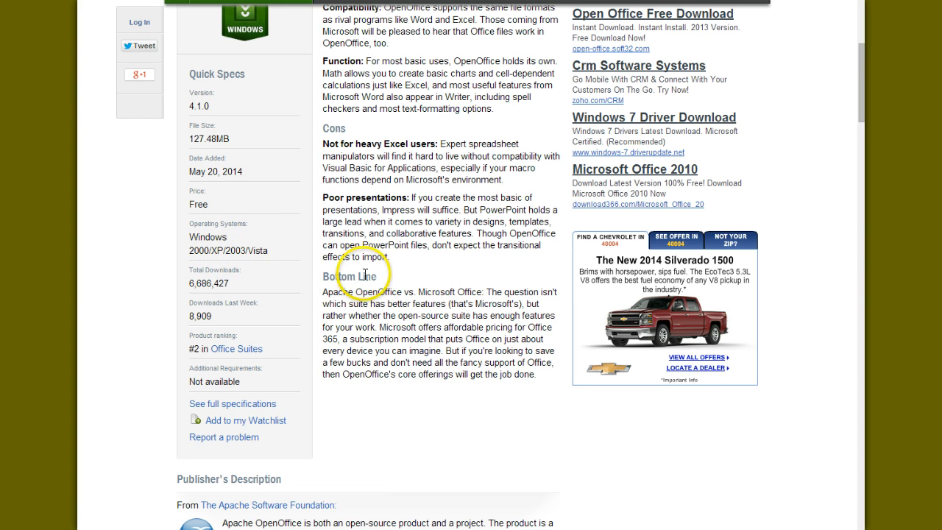
scroll(368, 287, "up", 3)
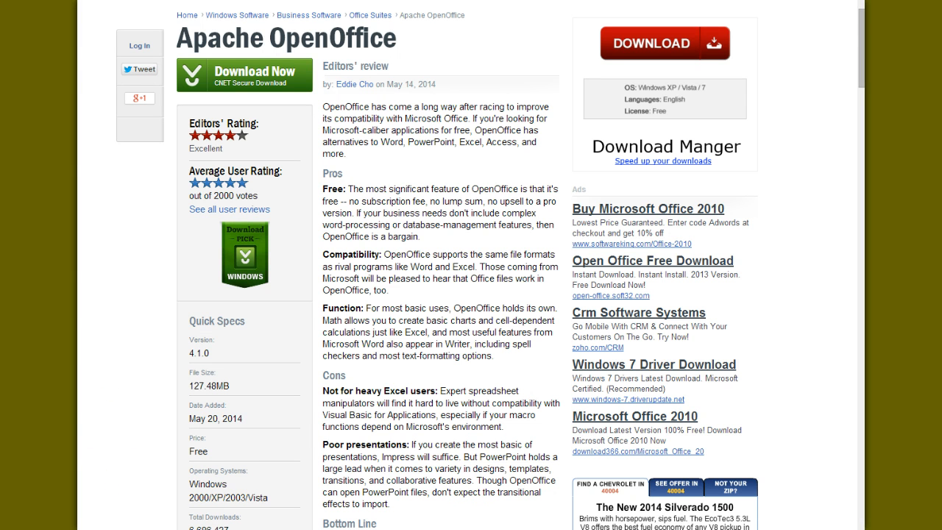
Launch OpenOffice.org Writer with a new blank text document
key("super")
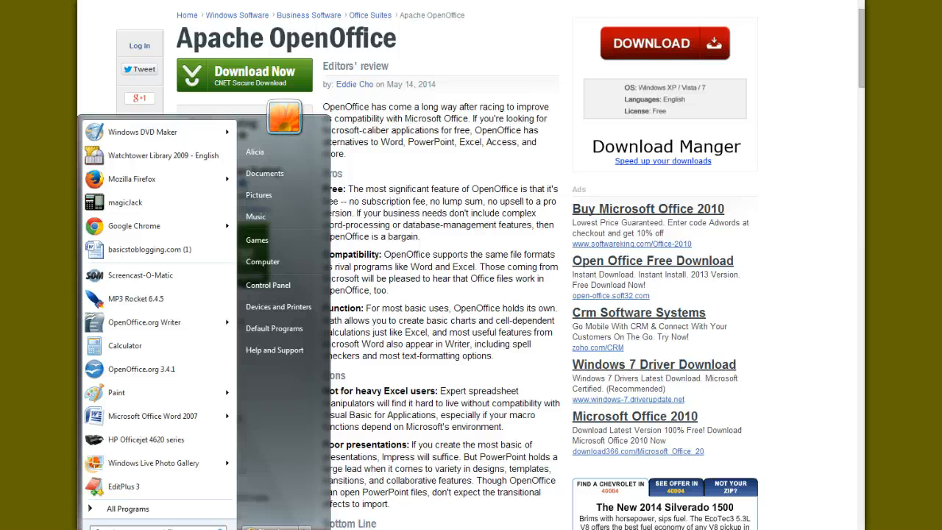
mouse_move(123, 331)
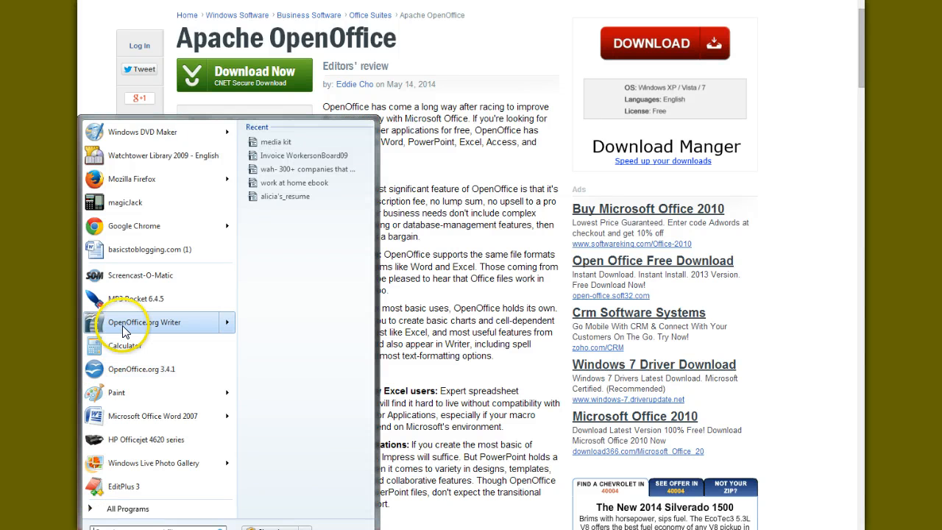
left_click(177, 324)
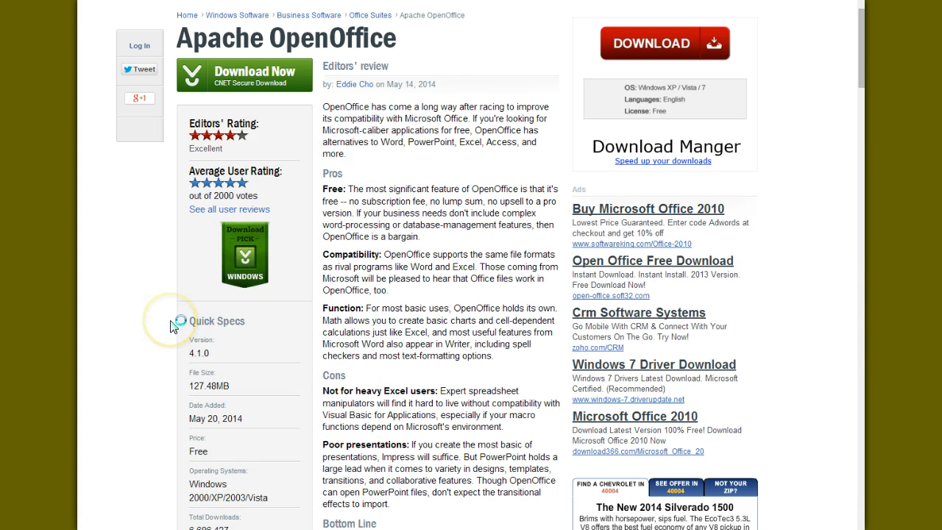
left_click(125, 354)
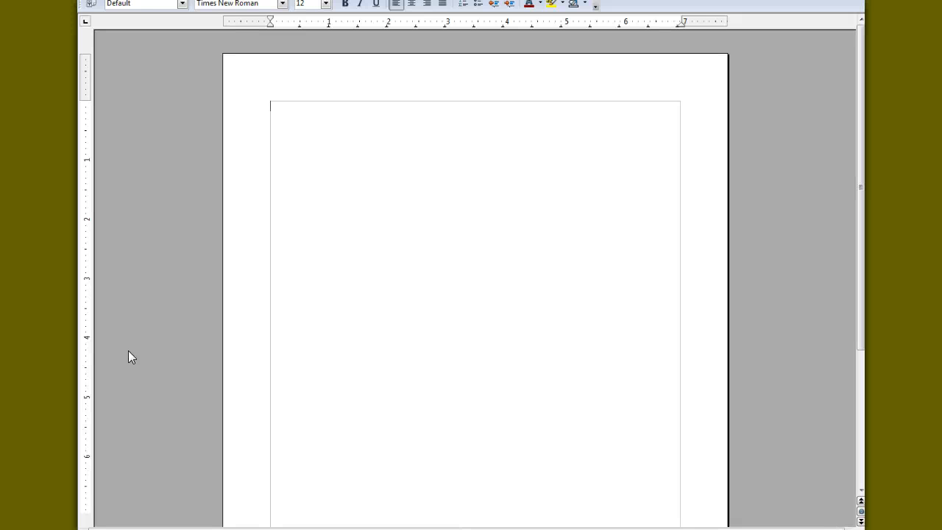
left_click(494, 145)
scroll(785, 224, "down", 5)
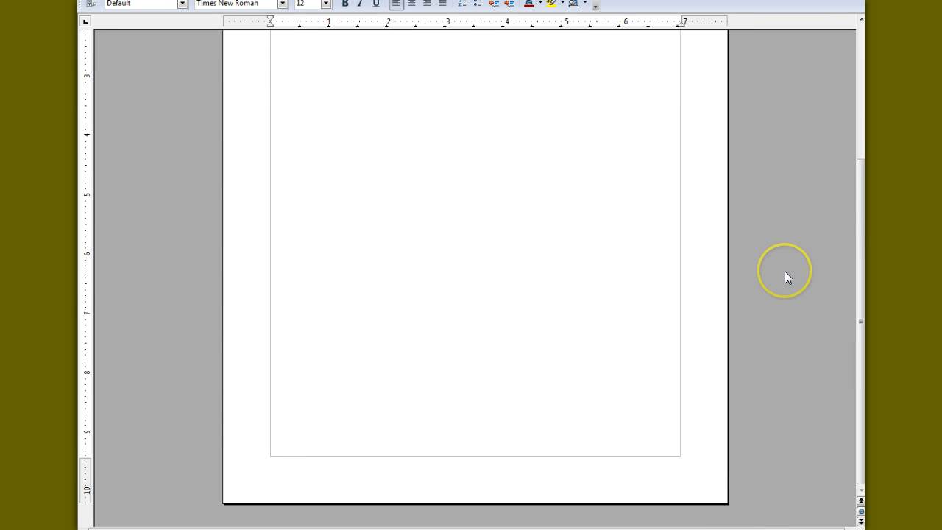
scroll(785, 277, "up", 5)
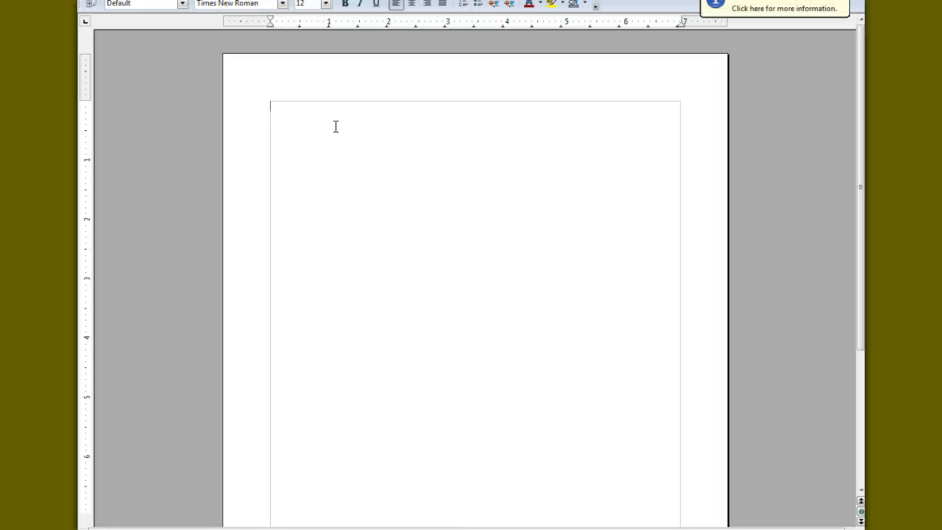
left_click(84, 67)
left_click(87, 0)
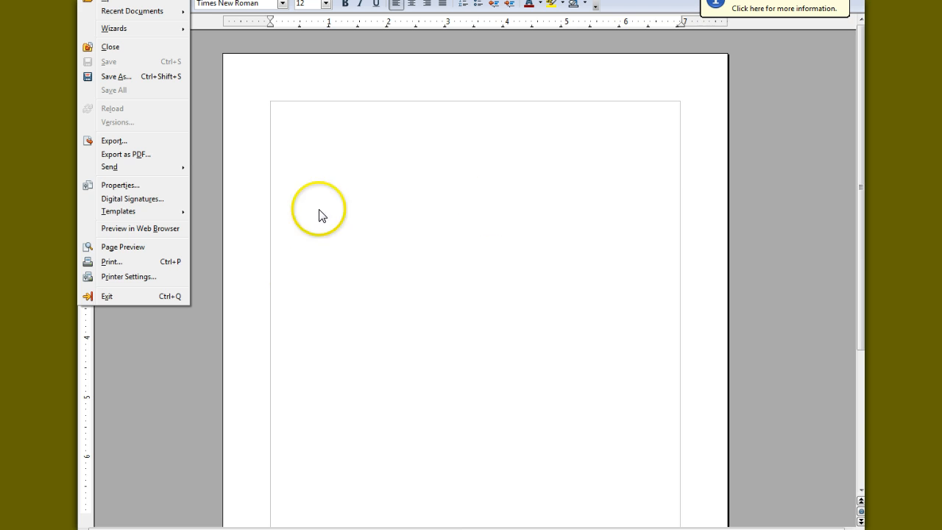
left_click(821, 184)
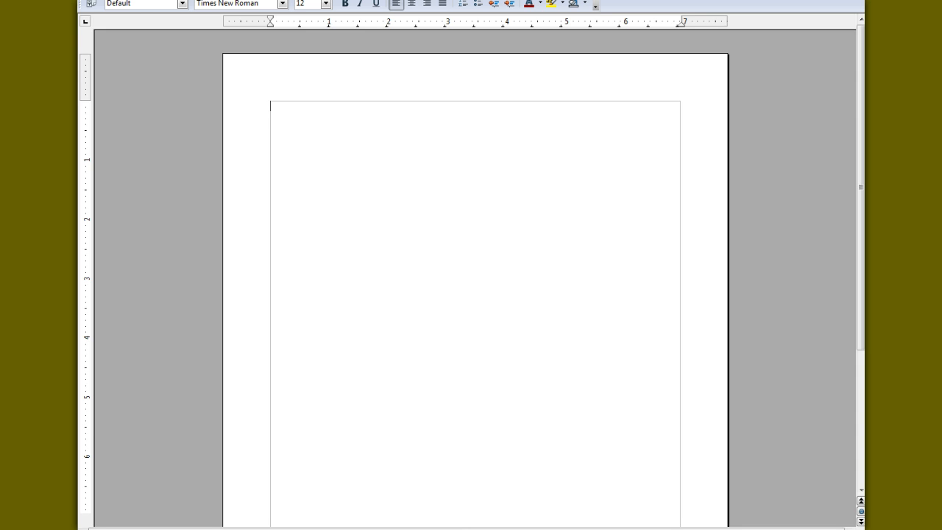
Open the OpenDocument file "wah- 300+ companies that pay you to work from home updated" from the Documents library
key("alt+f")
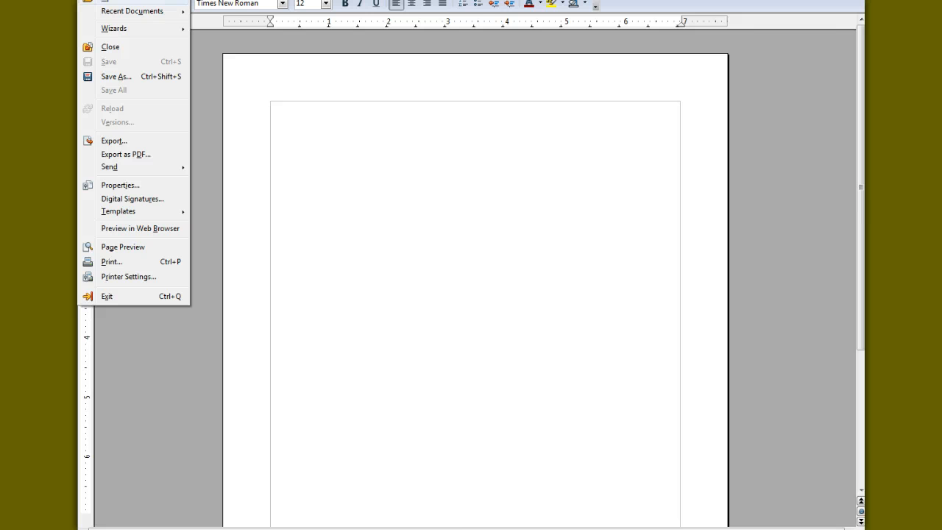
left_click(105, 0)
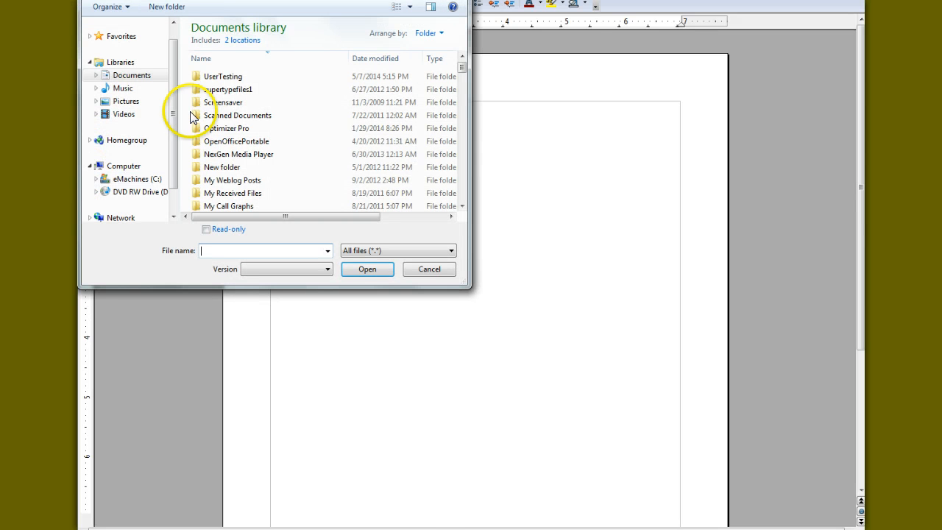
scroll(463, 195, "down", 5)
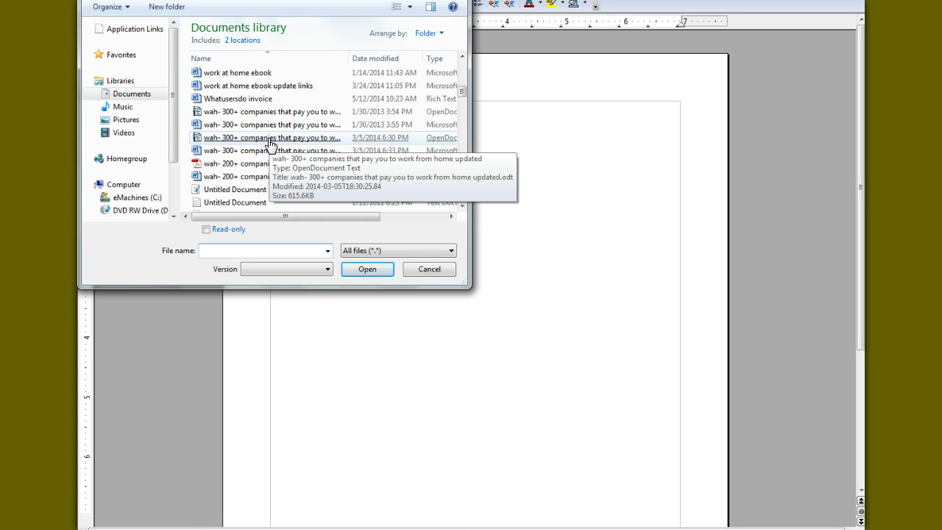
double_click(270, 139)
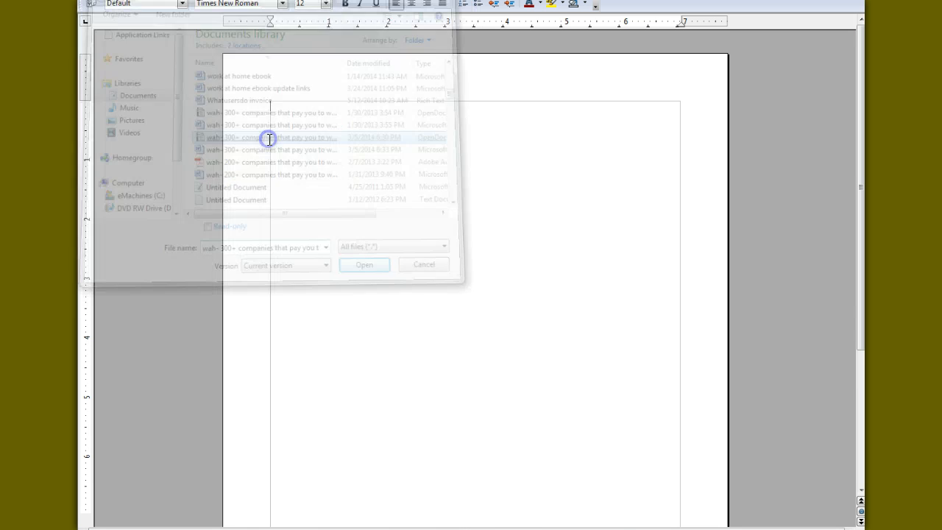
left_click(167, 243)
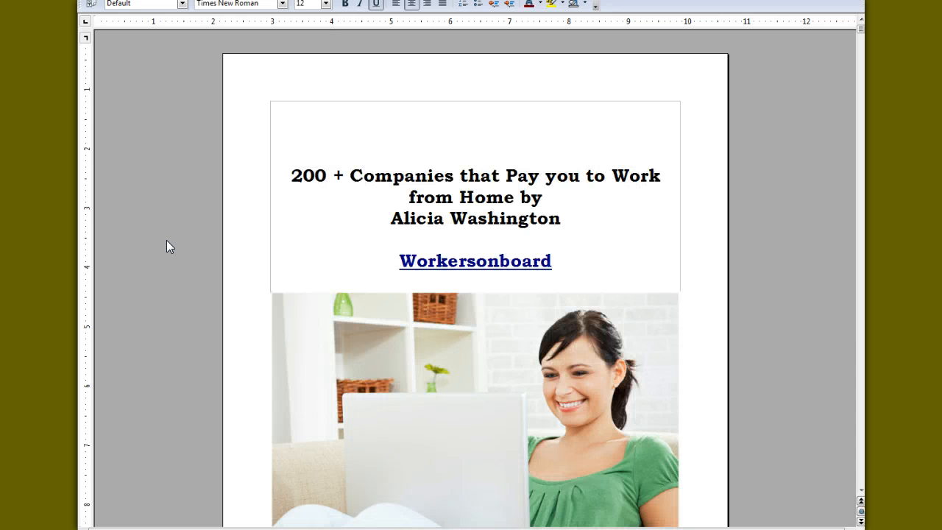
Look through the ebook from the cover and table of contents to the chapter on the do's and don'ts of working at home
left_click(506, 214)
scroll(508, 215, "down", 10)
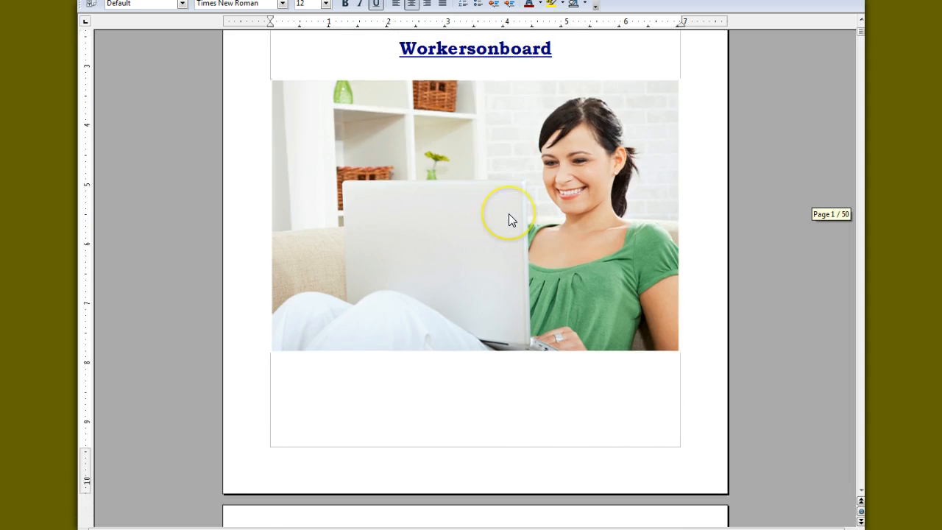
scroll(510, 219, "down", 4)
left_click(491, 214)
scroll(491, 214, "down", 2)
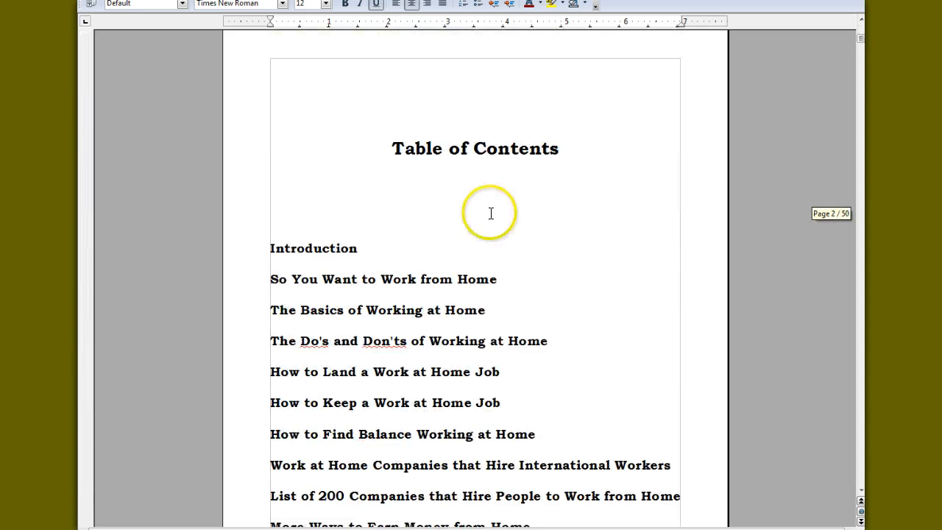
scroll(491, 213, "down", 3)
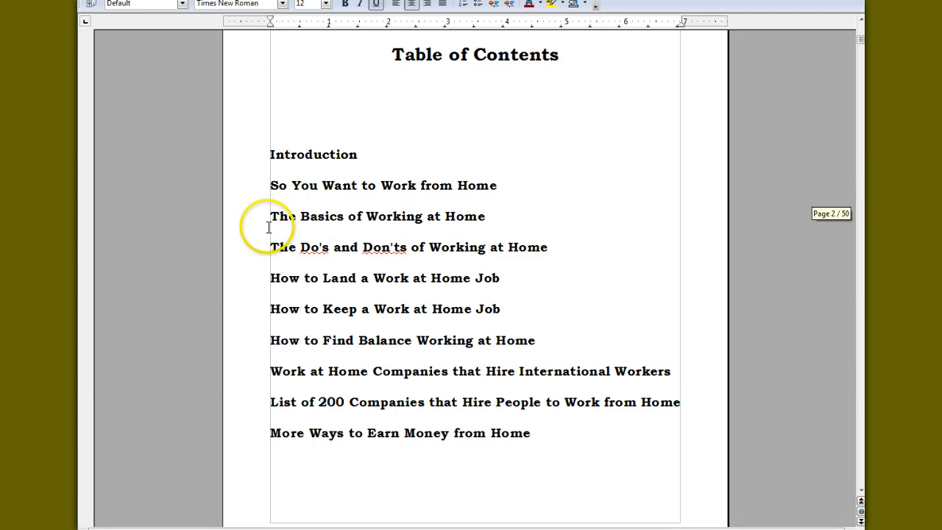
scroll(328, 287, "down", 3)
scroll(329, 286, "down", 20)
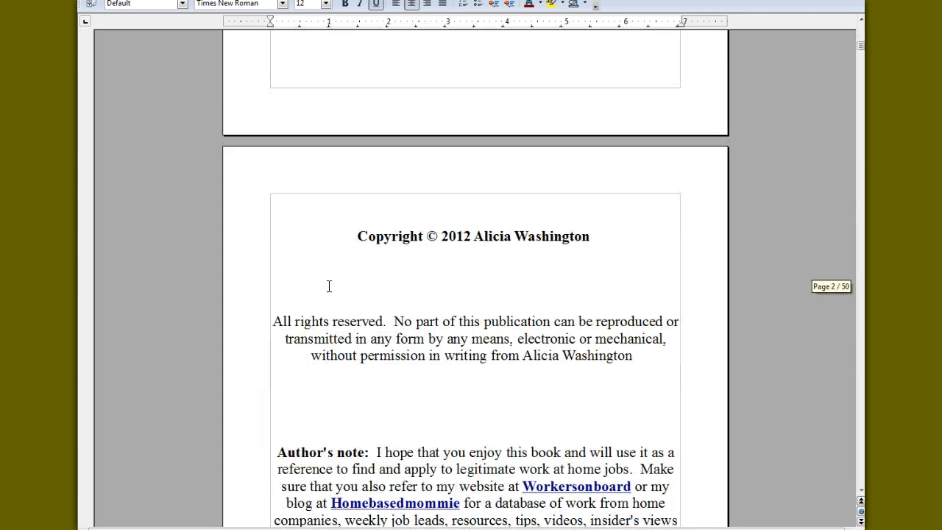
scroll(329, 287, "down", 15)
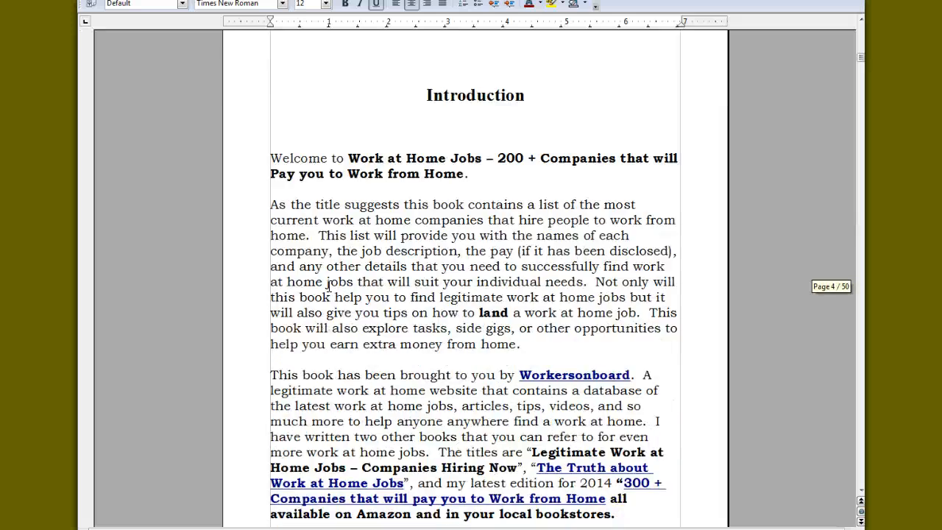
scroll(329, 286, "down", 20)
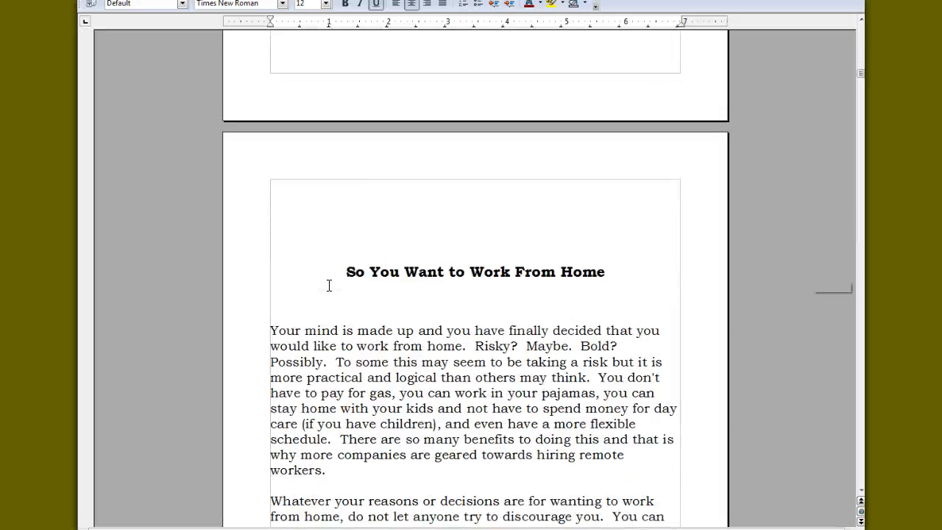
scroll(330, 287, "down", 13)
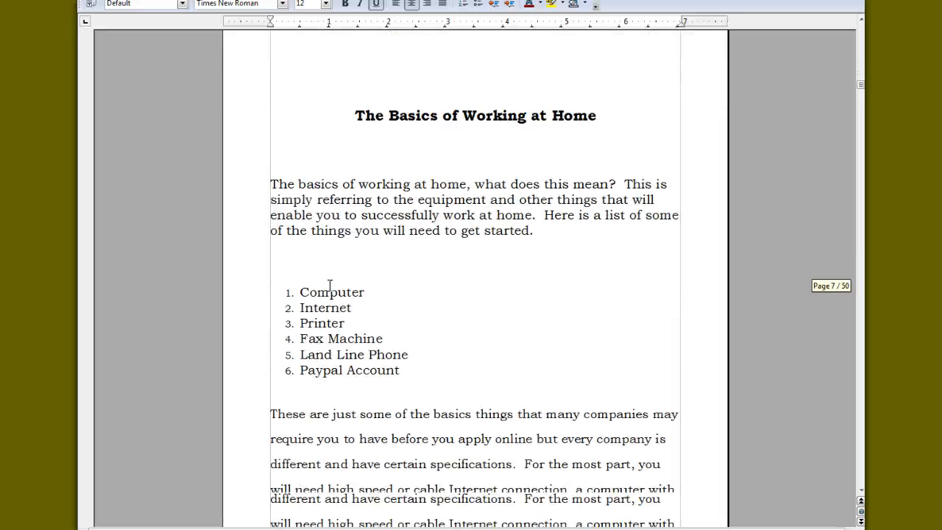
scroll(330, 286, "up", 4)
scroll(330, 286, "up", 8)
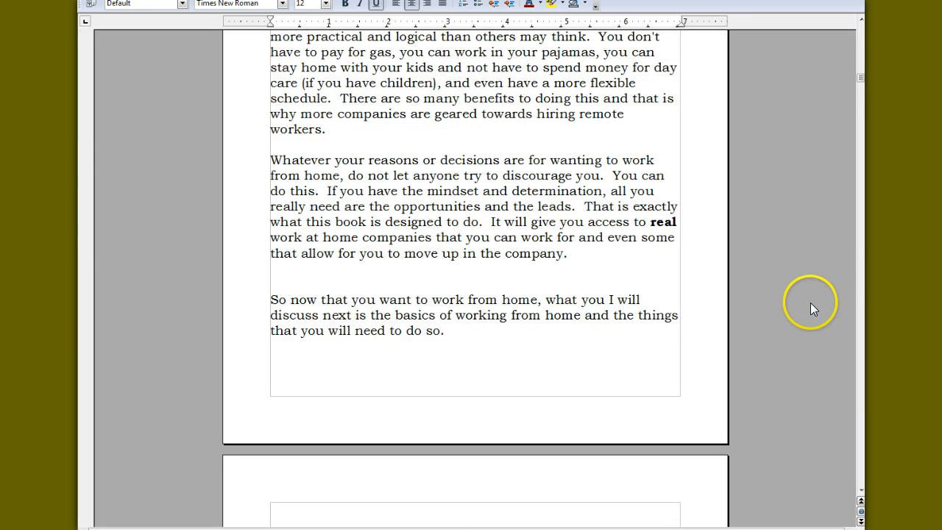
scroll(558, 324, "down", 20)
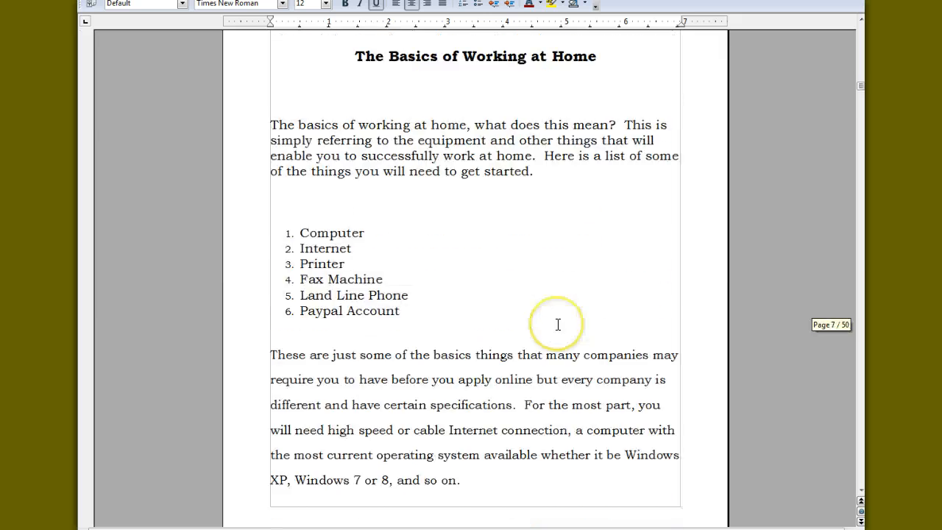
scroll(558, 324, "down", 20)
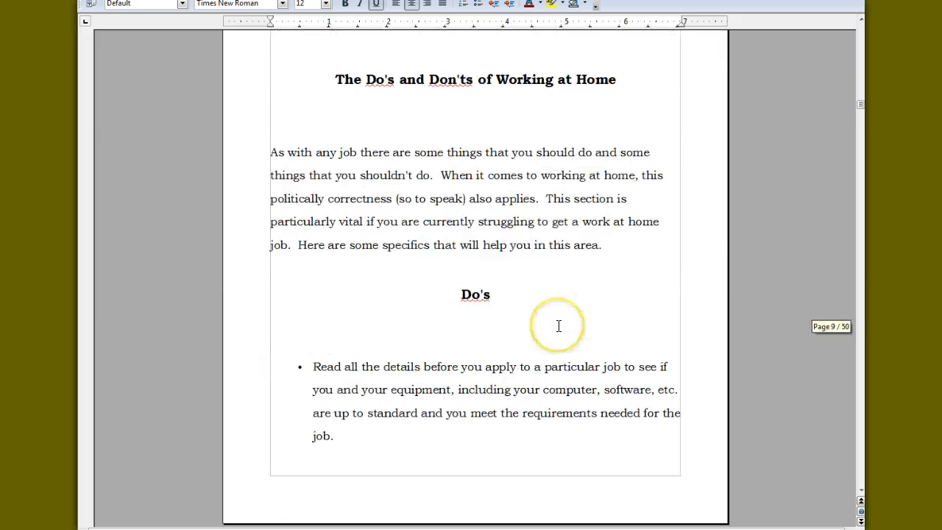
scroll(558, 326, "down", 7)
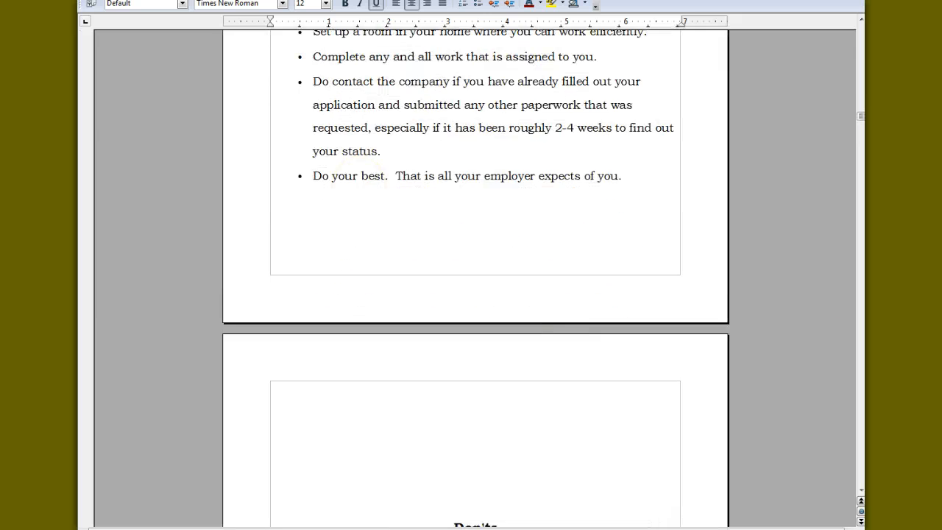
Return to the ebook's cover page with the title and picture
left_click_drag(859, 59, 860, 36)
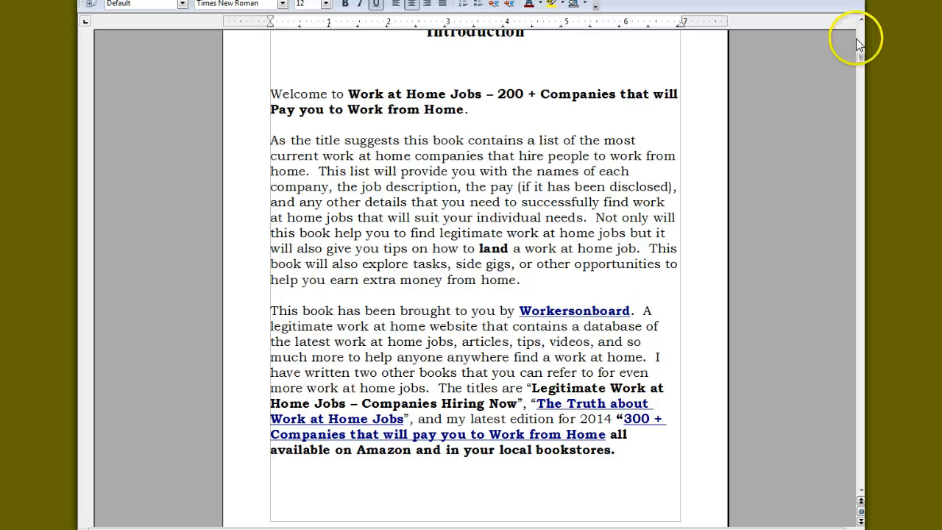
left_click(857, 42)
left_click(860, 32)
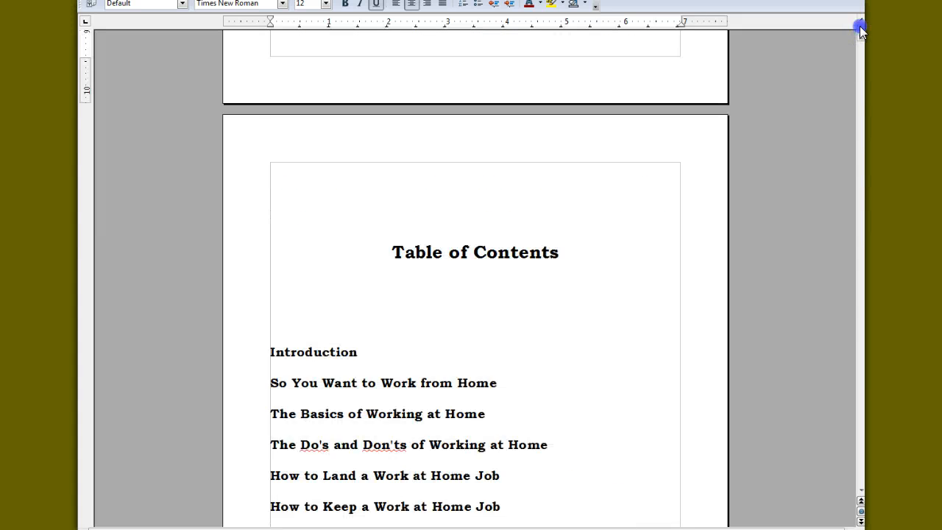
left_click(860, 31)
scroll(587, 186, "up", 3)
scroll(586, 185, "up", 1)
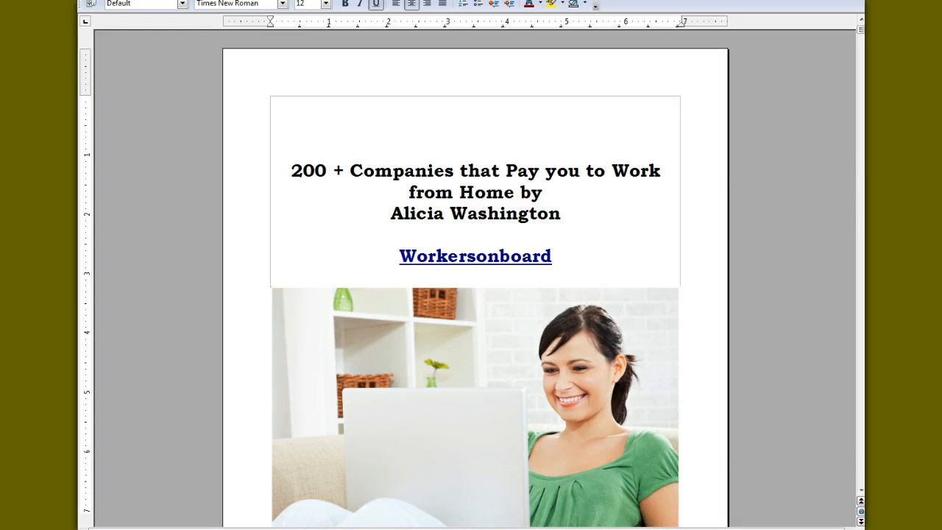
Save the ebook as an ODF Text Document (.odt) named "wah- 300+ companies that pay you to work from home updated" in the Documents library
left_click(87, 0)
mouse_move(110, 0)
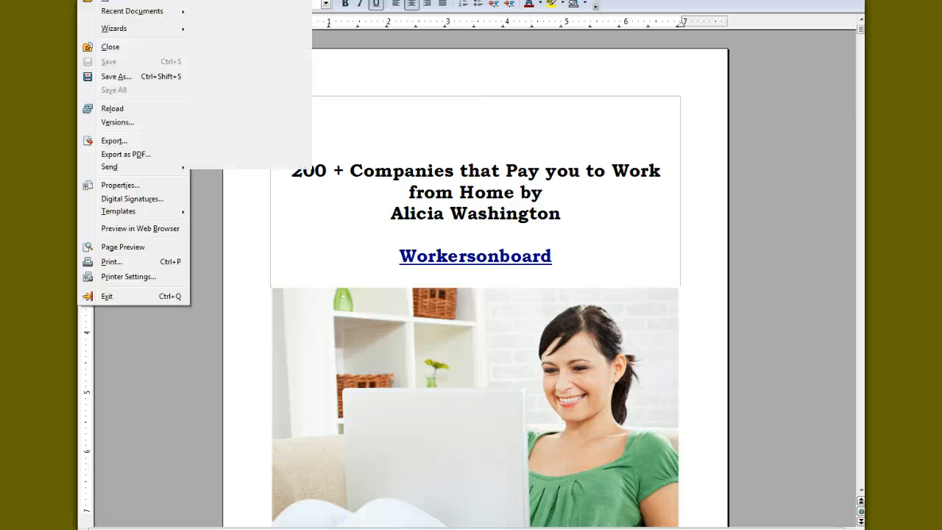
left_click(121, 77)
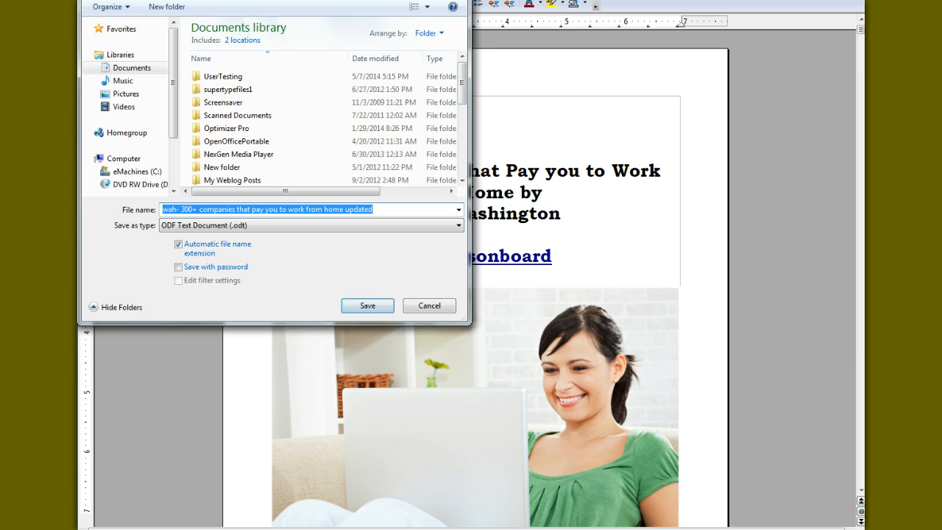
key("Return")
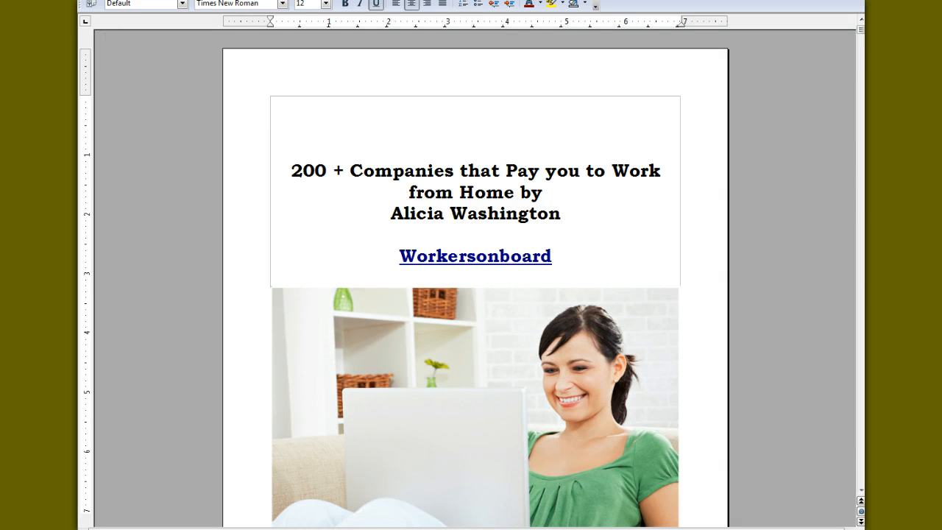
Switch to the web browser and search for "amazon direct publishing" in a new tab
key("alt+f")
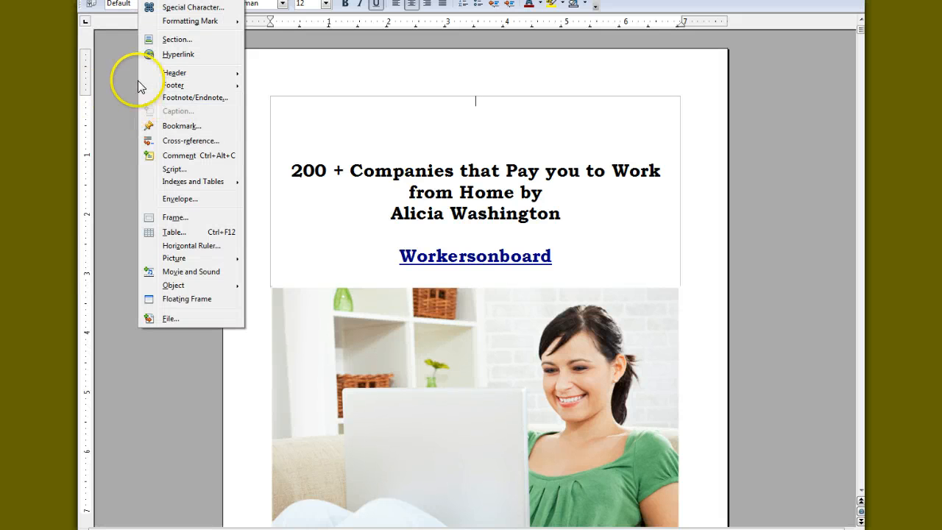
left_click(105, 76)
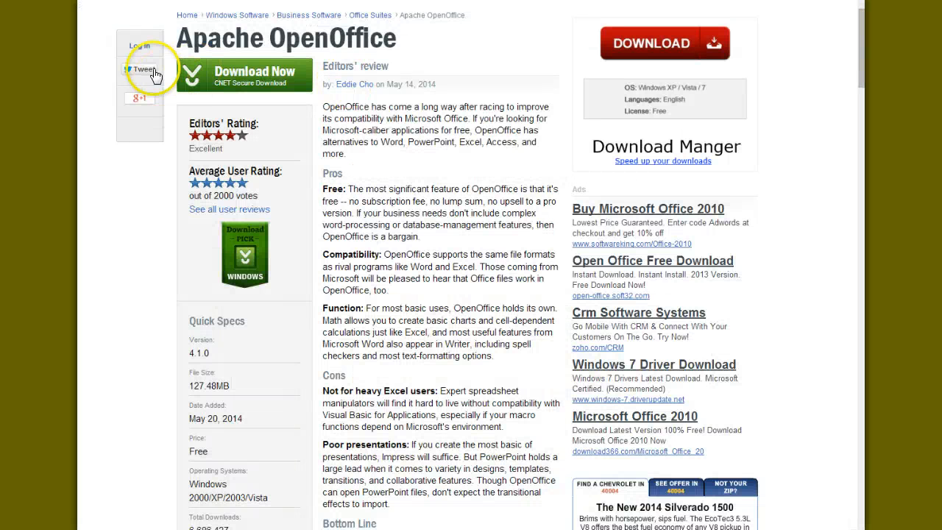
key("ctrl+t")
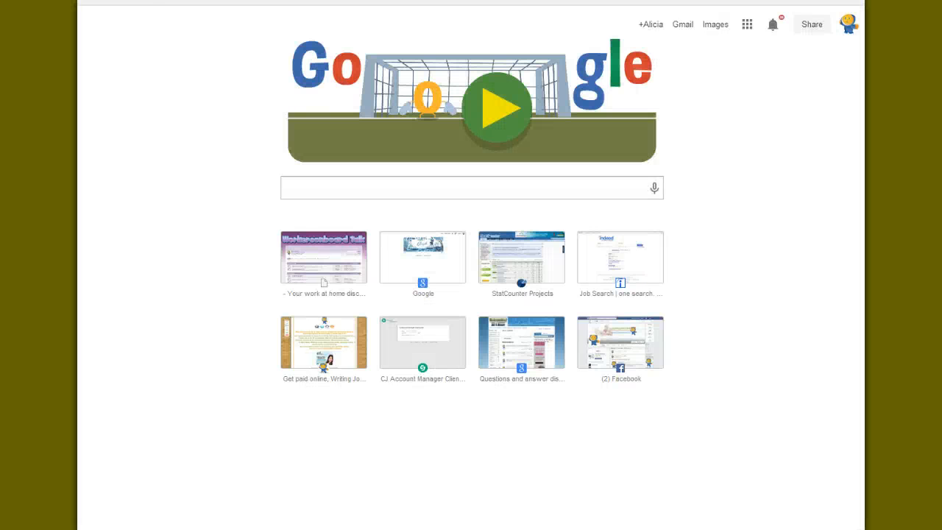
type("amazon di")
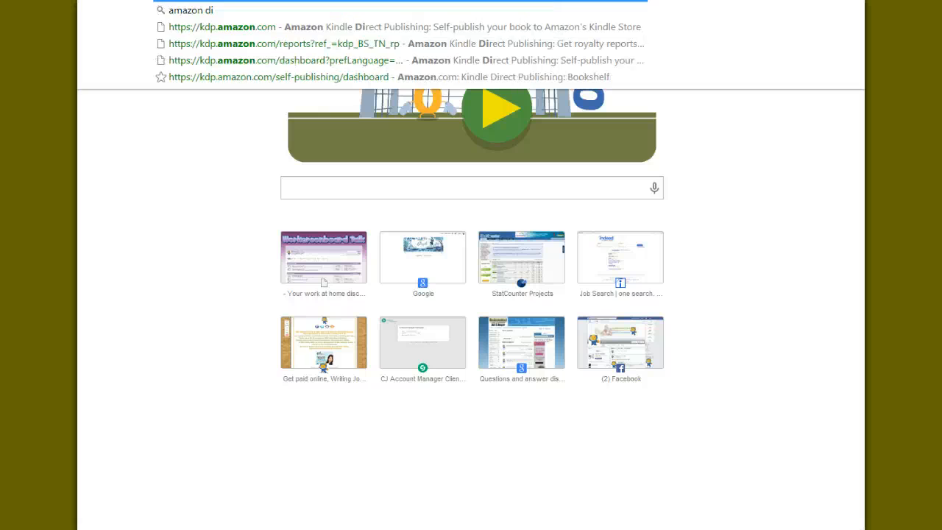
type("rect publishing")
key("Return")
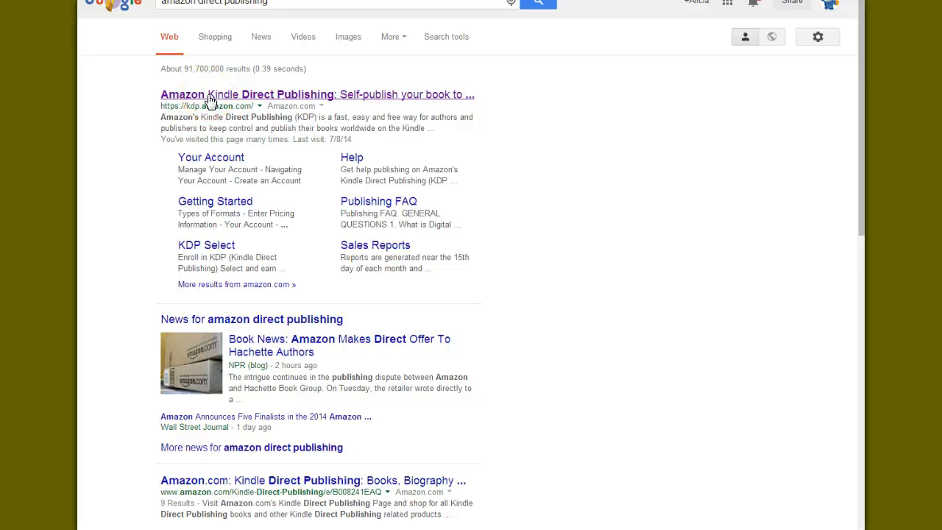
Open the Amazon Kindle Direct Publishing site from the search results and sign in to reach the Bookshelf
left_click(209, 95)
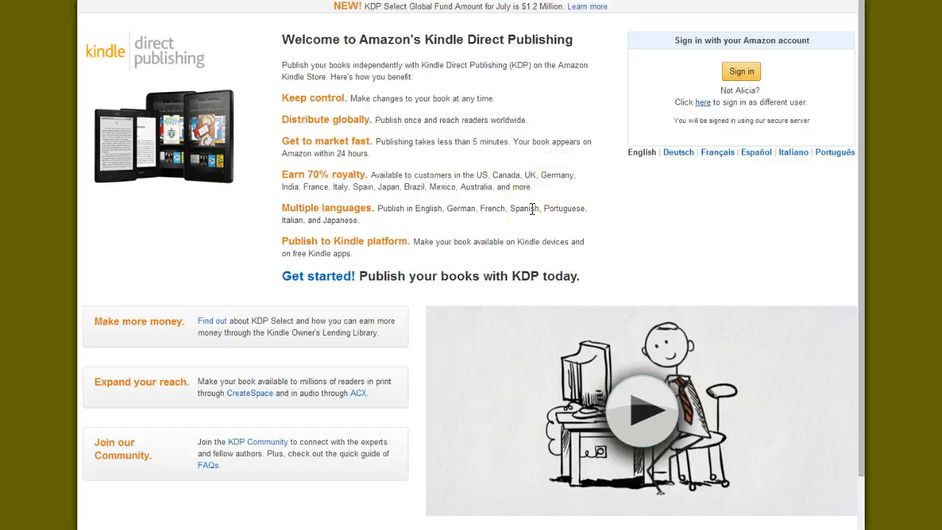
left_click(753, 71)
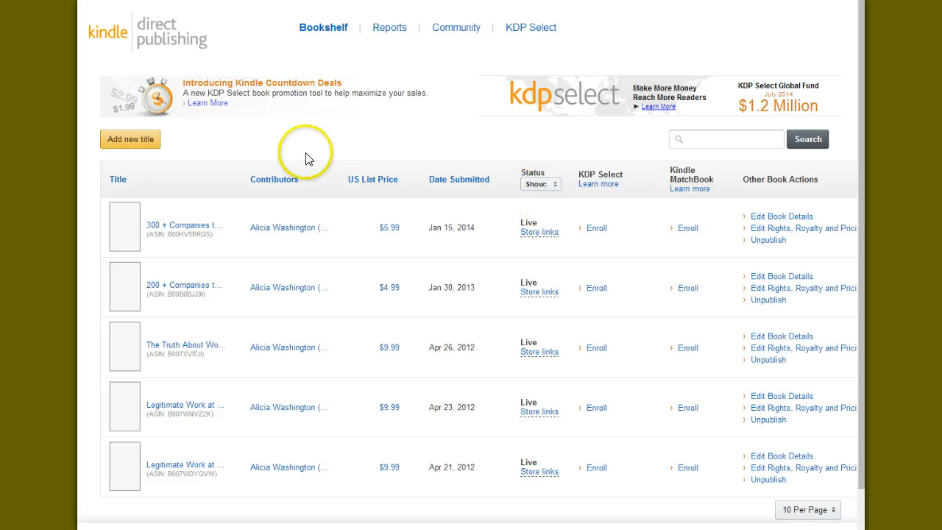
left_click(322, 29)
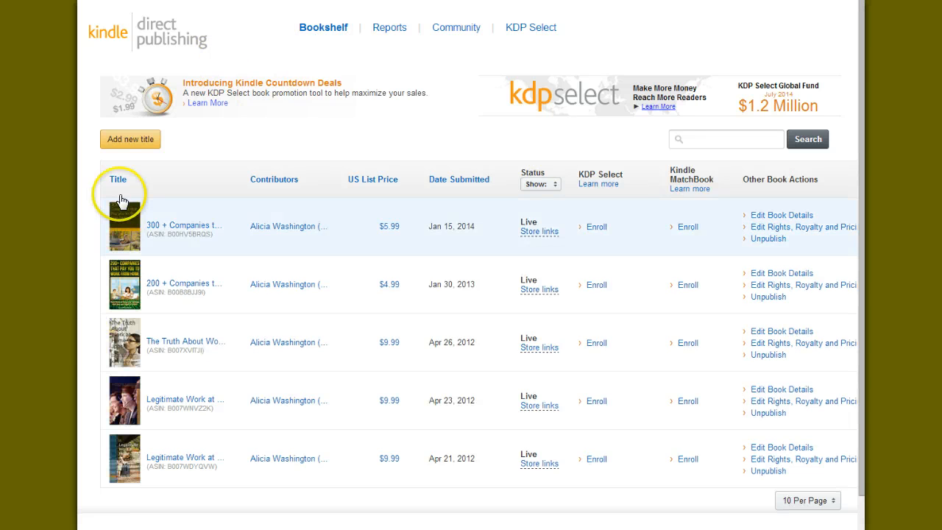
Add a new title to the Bookshelf and make its Book name field ready for entry
left_click(131, 139)
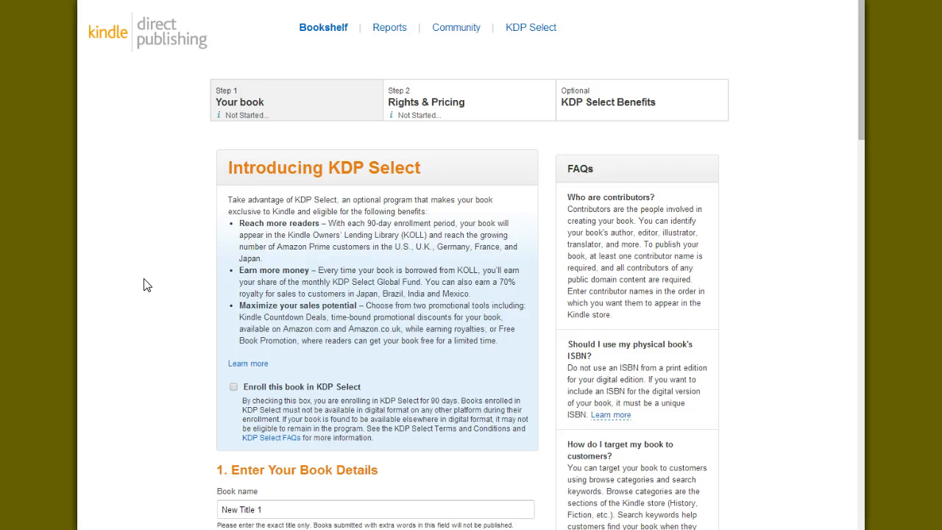
scroll(145, 285, "down", 2)
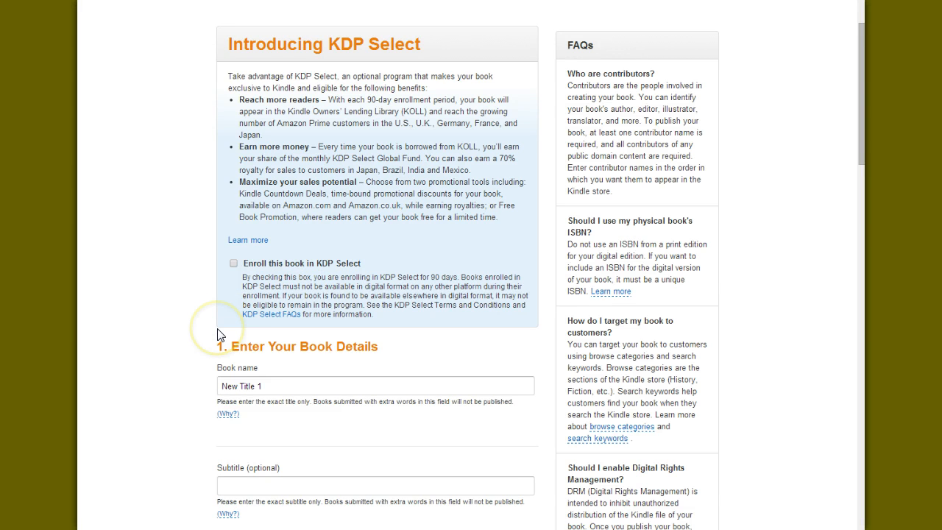
scroll(217, 335, "down", 3)
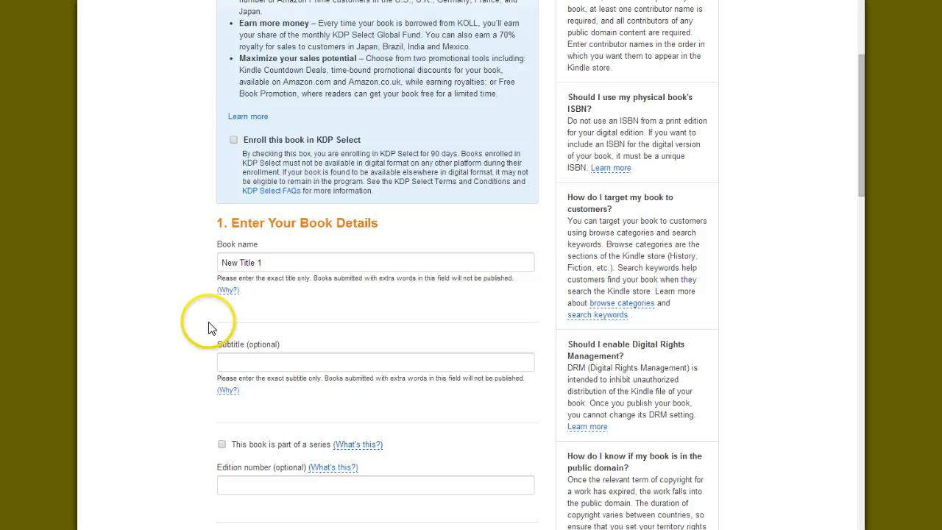
left_click(224, 262)
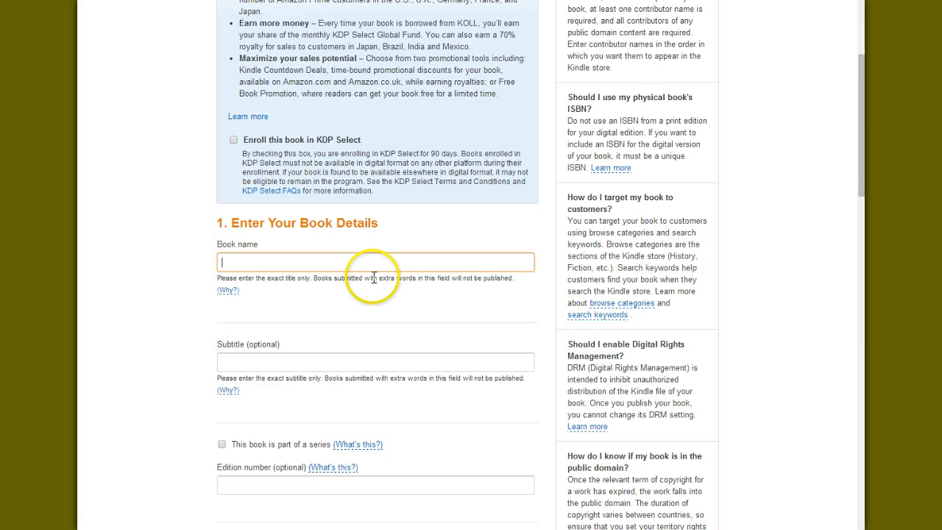
Look through the new title's book details, from the subtitle, edition, publisher and description to the ISBN and publishing rights
scroll(326, 313, "down", 2)
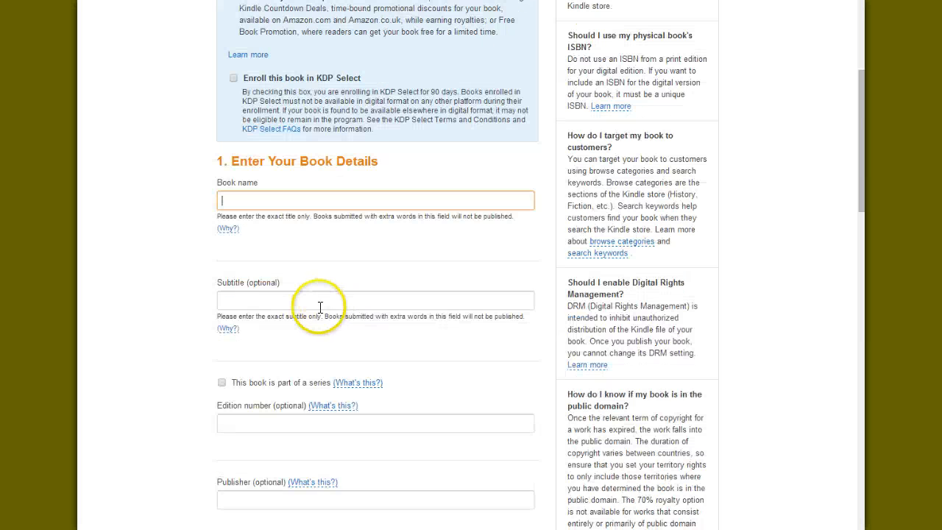
scroll(288, 300, "down", 1)
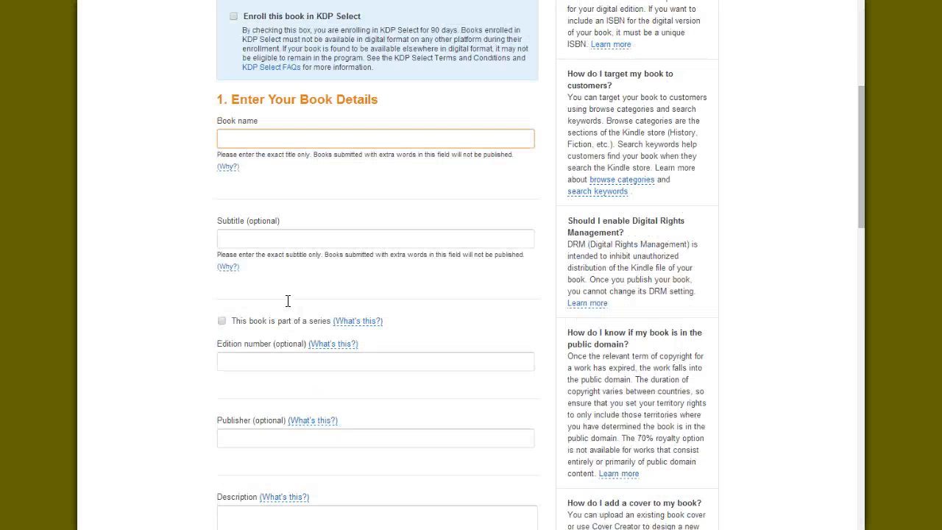
scroll(288, 302, "down", 1)
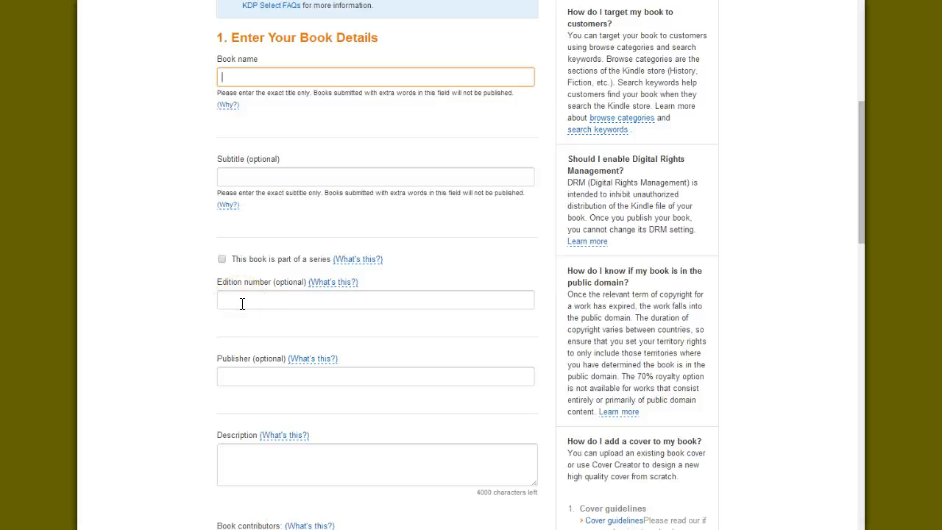
scroll(241, 302, "down", 3)
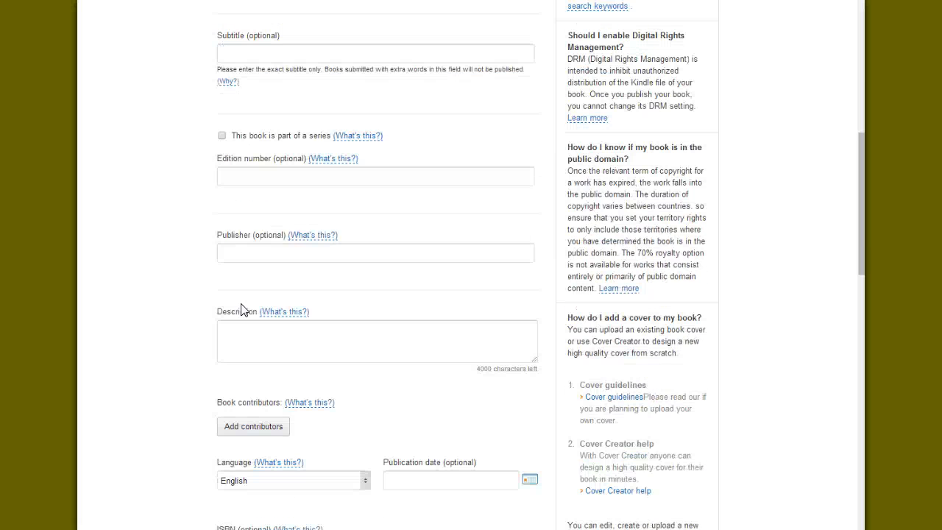
left_click(254, 257)
scroll(254, 258, "down", 2)
scroll(254, 257, "up", 4)
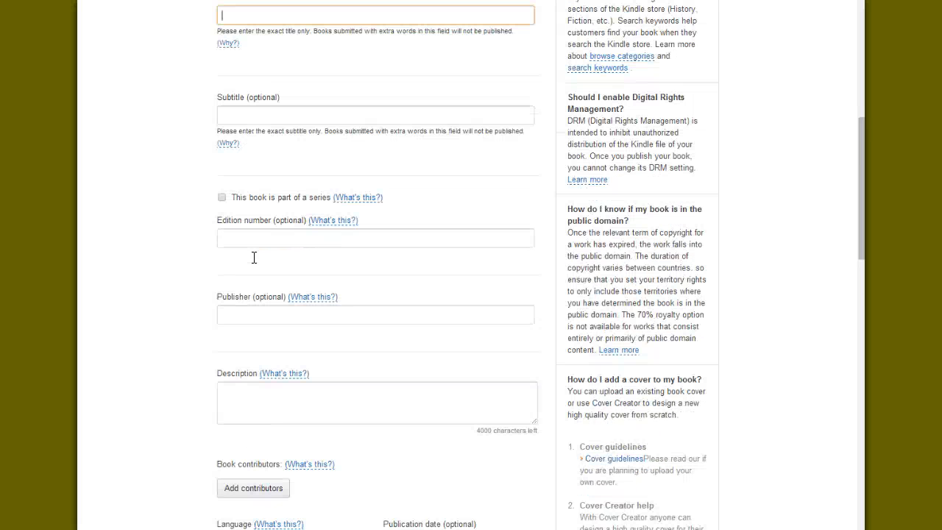
scroll(254, 258, "down", 2)
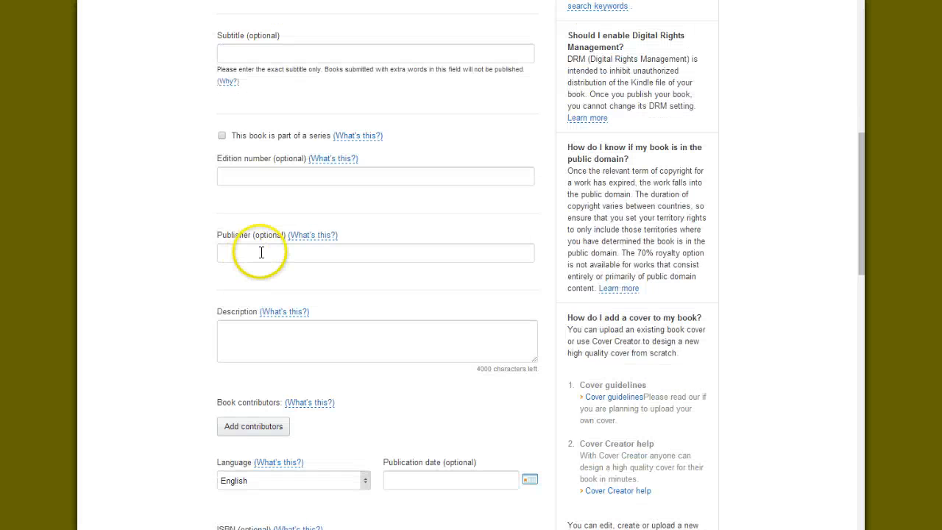
scroll(251, 254, "down", 2)
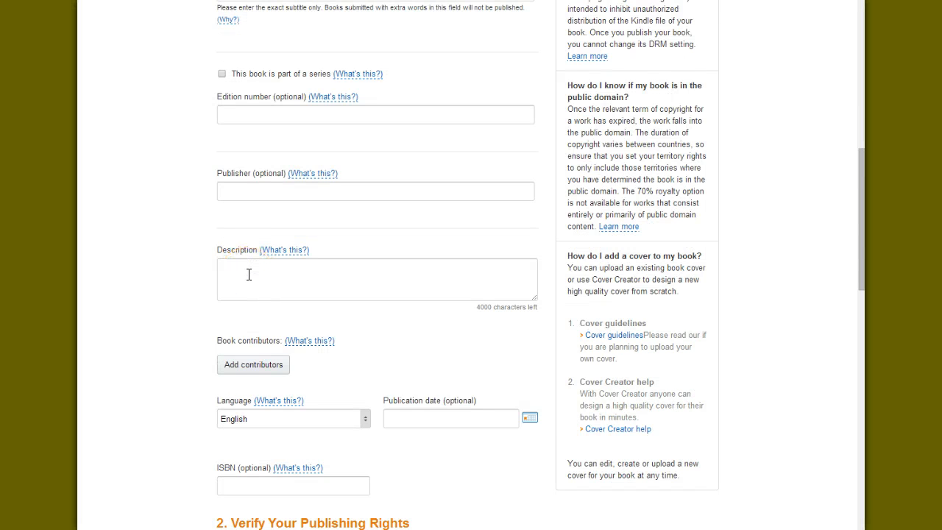
mouse_move(316, 184)
scroll(250, 295, "down", 3)
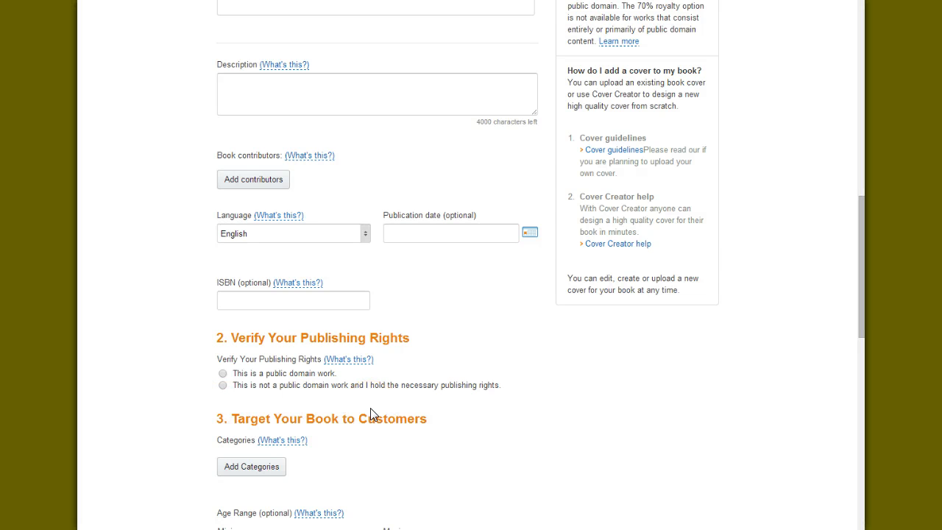
Browse the list of book categories for the new title, then leave it without choosing any
scroll(371, 409, "down", 1)
left_click(247, 404)
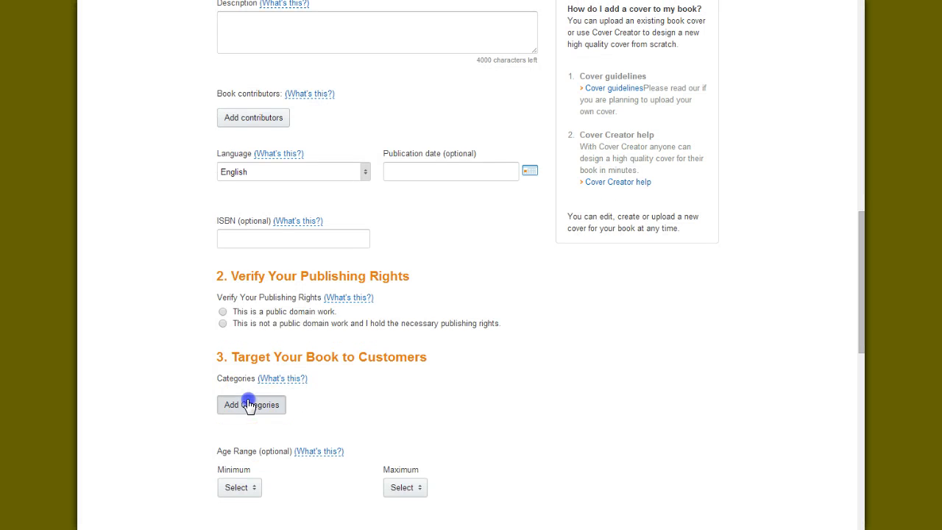
scroll(439, 248, "down", 5)
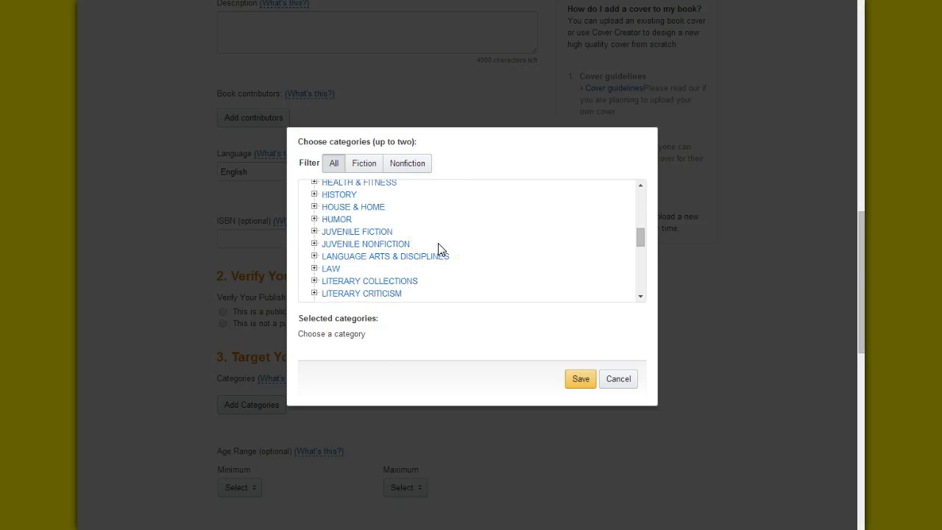
scroll(439, 248, "up", 1)
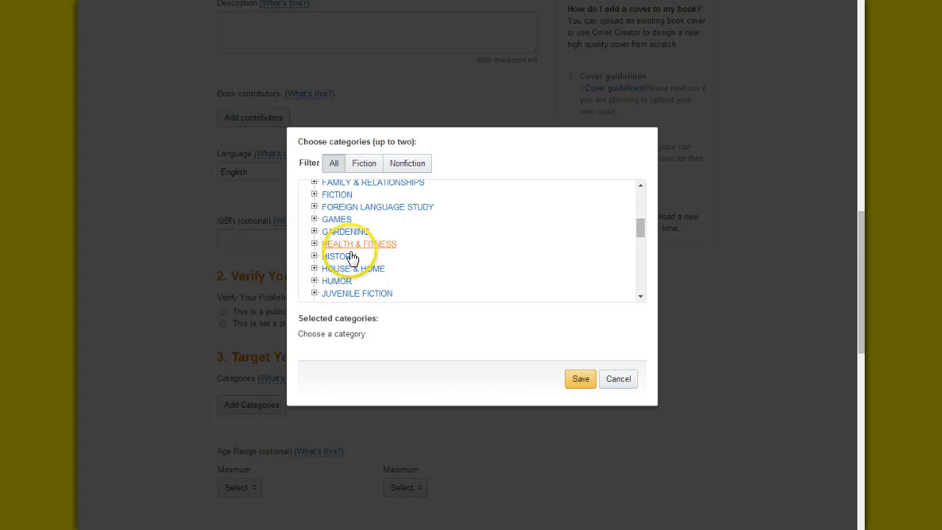
scroll(433, 238, "down", 4)
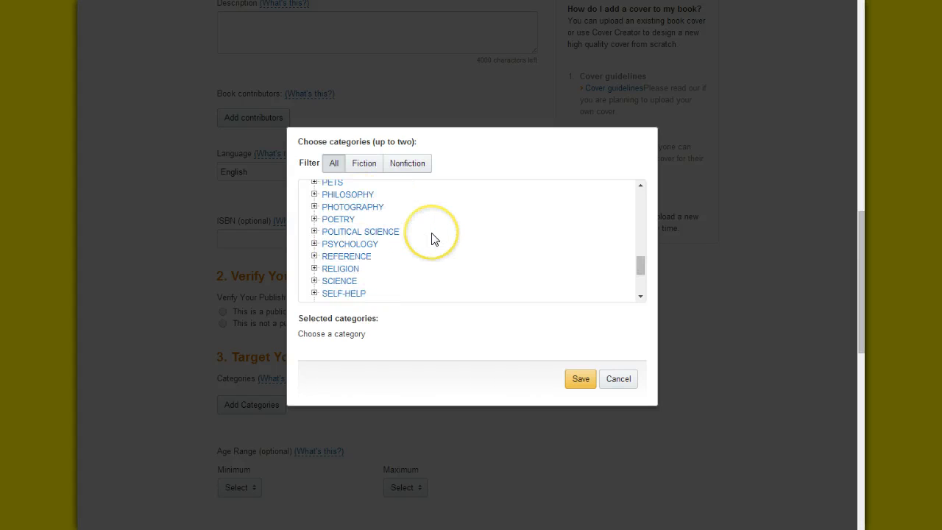
scroll(434, 238, "down", 2)
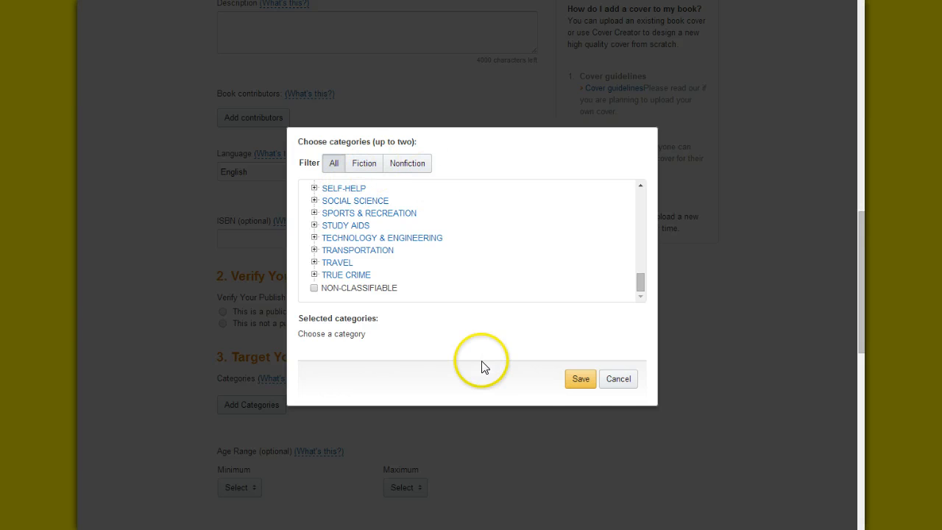
left_click(617, 379)
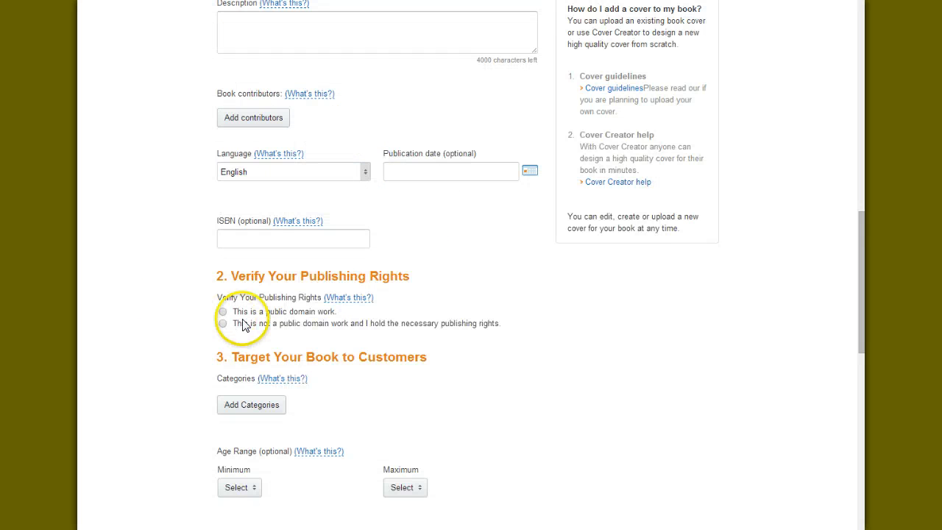
Review the age range, U.S. grade range and search keyword options, reading the explanation of grade ranges
scroll(243, 317, "down", 3)
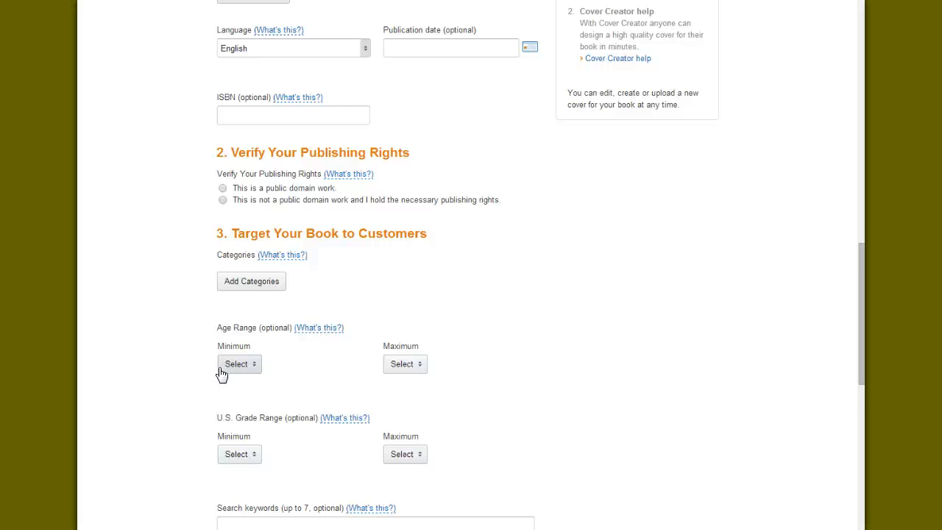
scroll(222, 376, "down", 3)
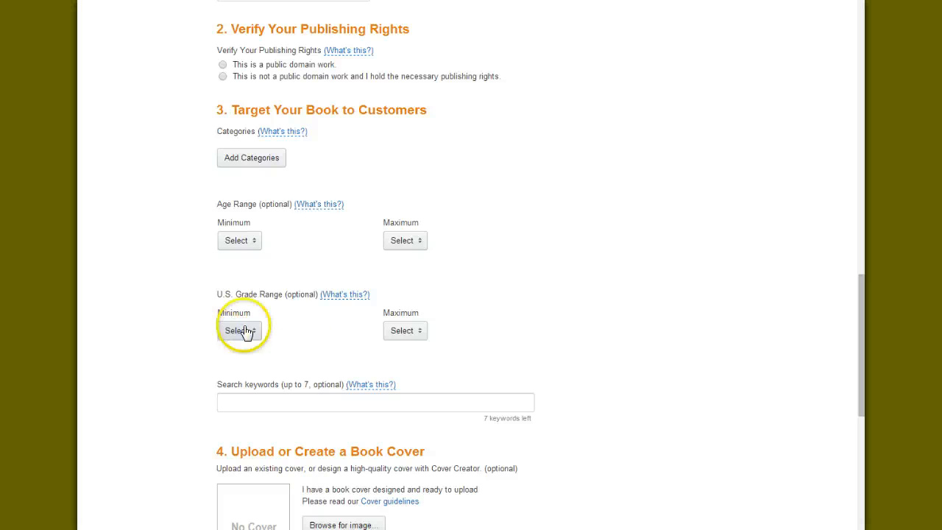
left_click(345, 294)
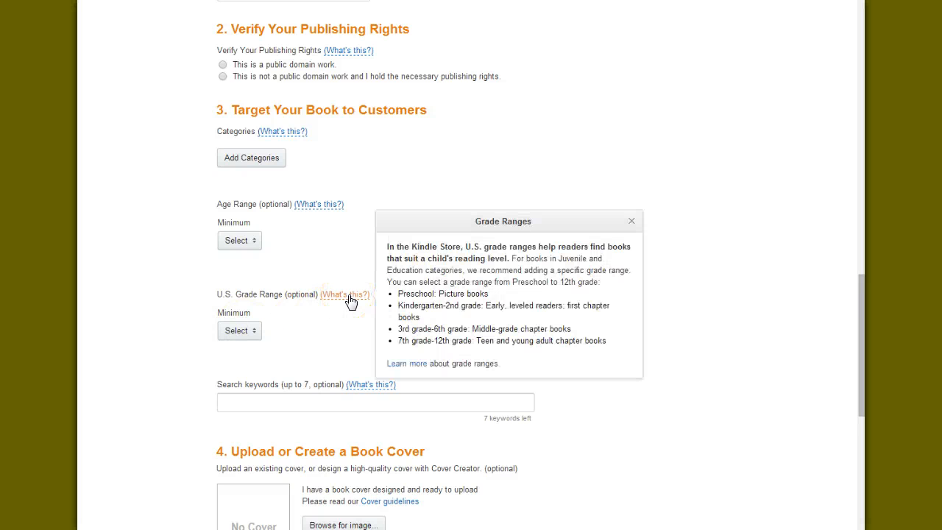
left_click(287, 346)
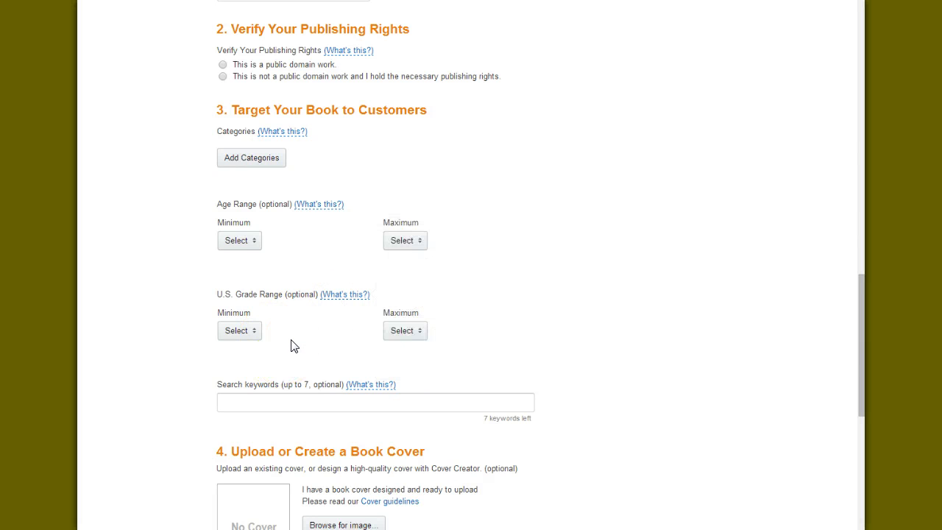
scroll(258, 341, "down", 1)
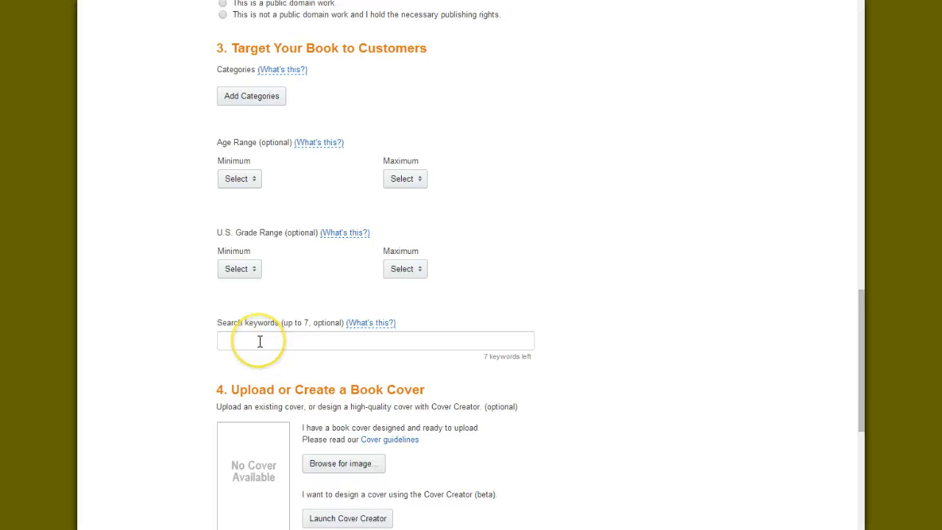
Look over the search keywords field and the options for uploading or designing a book cover
left_click(238, 343)
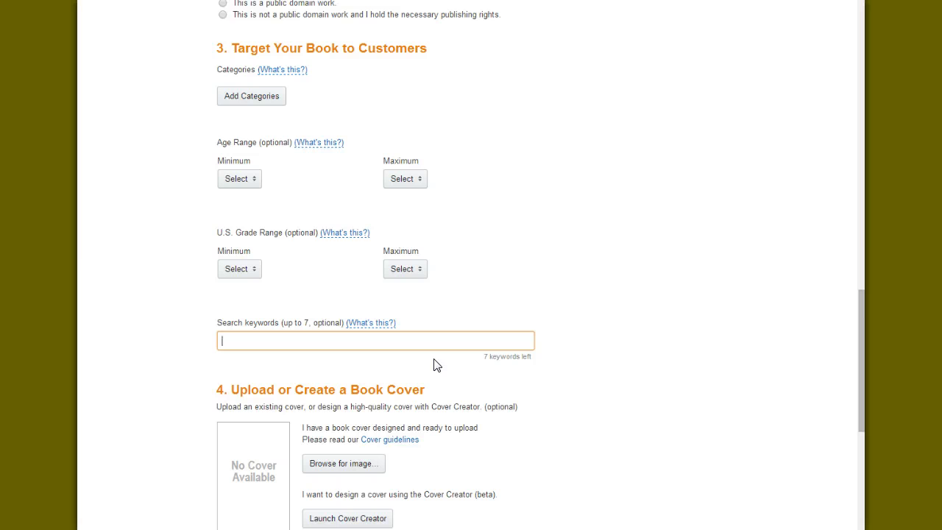
scroll(435, 368, "down", 3)
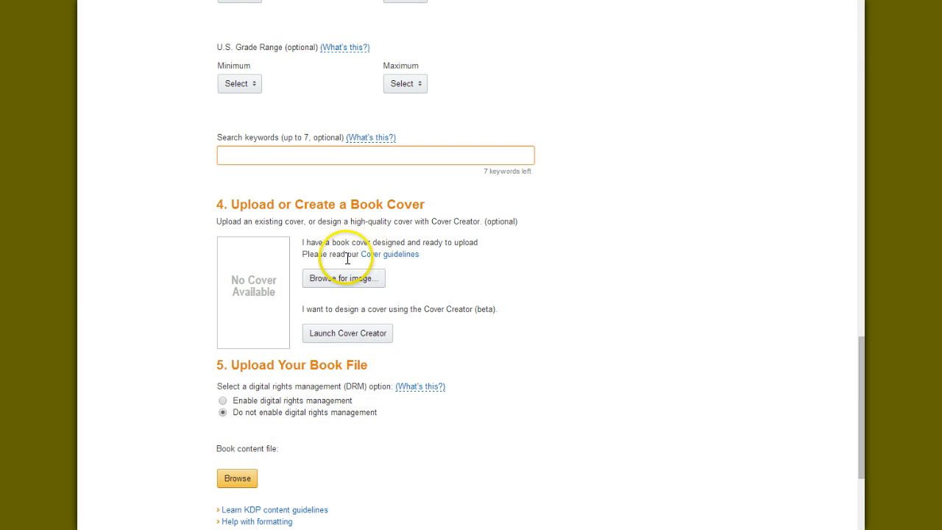
left_click(348, 275)
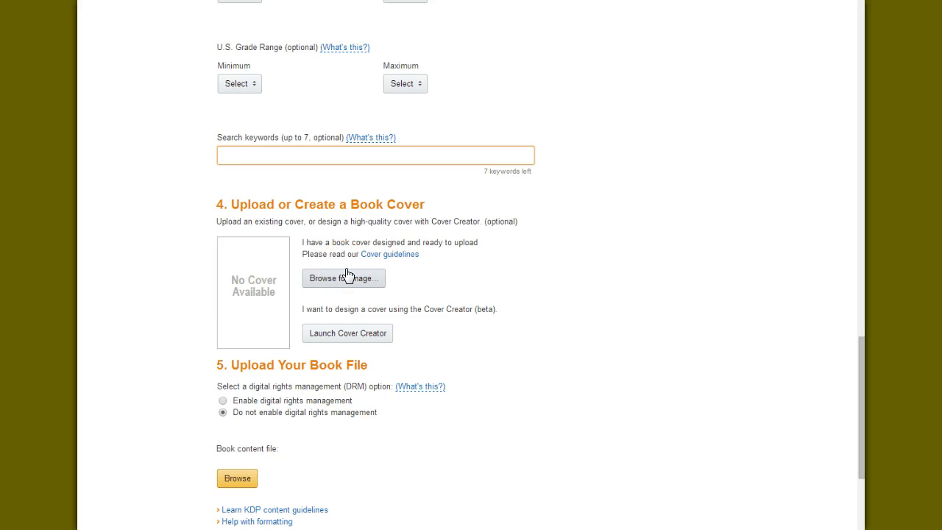
left_click(244, 305)
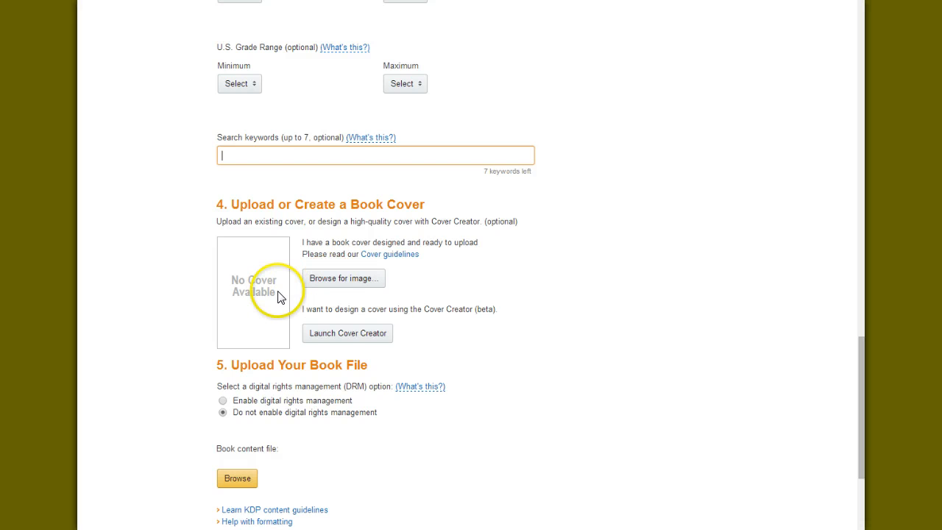
Launch Cover Creator, continue past its how-to introduction and open the image gallery as the source for the cover image
left_click(343, 339)
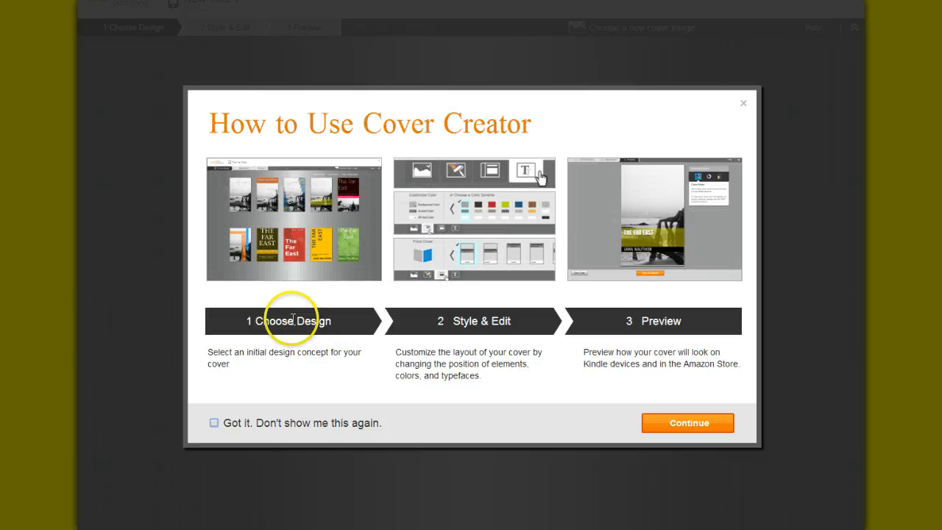
left_click(672, 423)
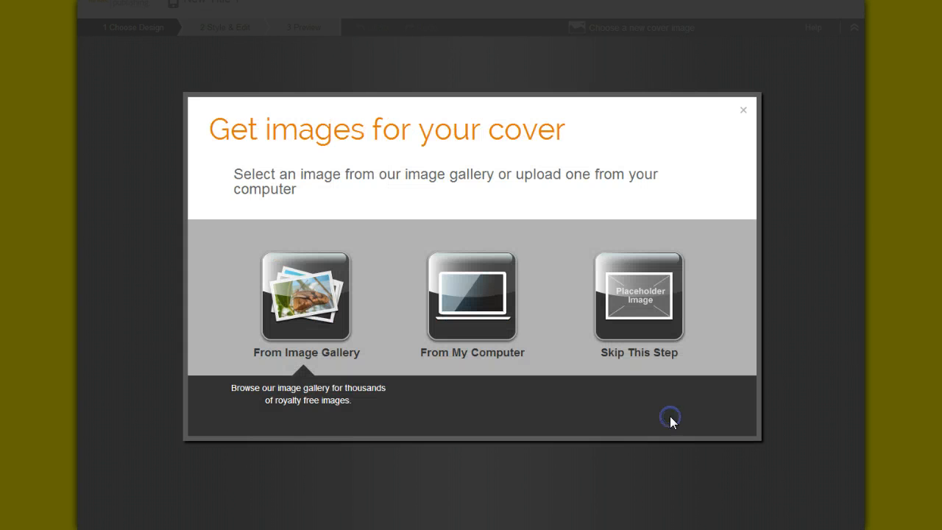
left_click(321, 313)
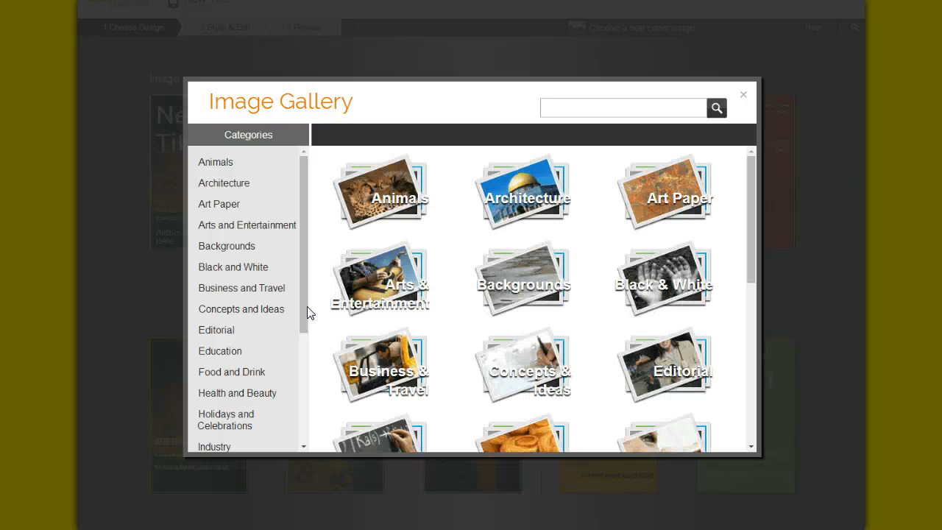
Browse the gallery's Objects and People categories, view the Adults photo of a woman at a bookshelf, and close the gallery
scroll(298, 310, "down", 3)
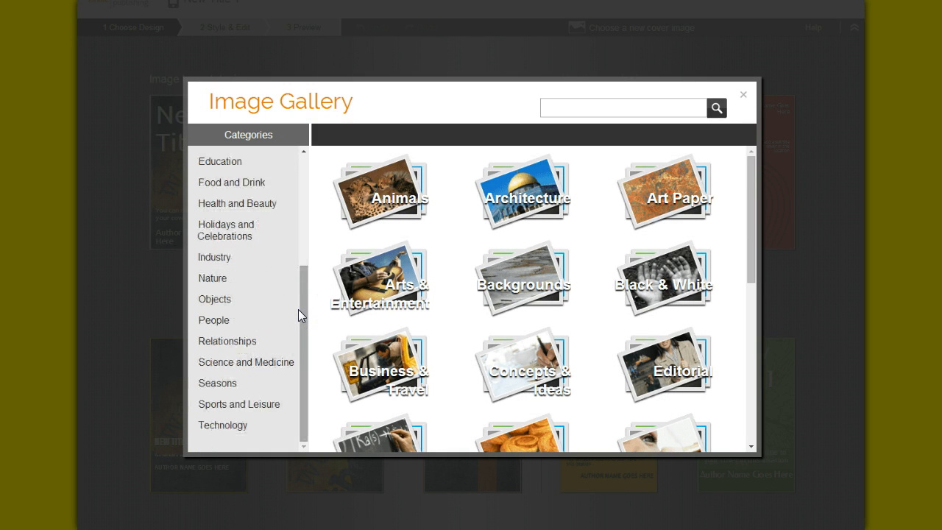
left_click(222, 301)
left_click(217, 320)
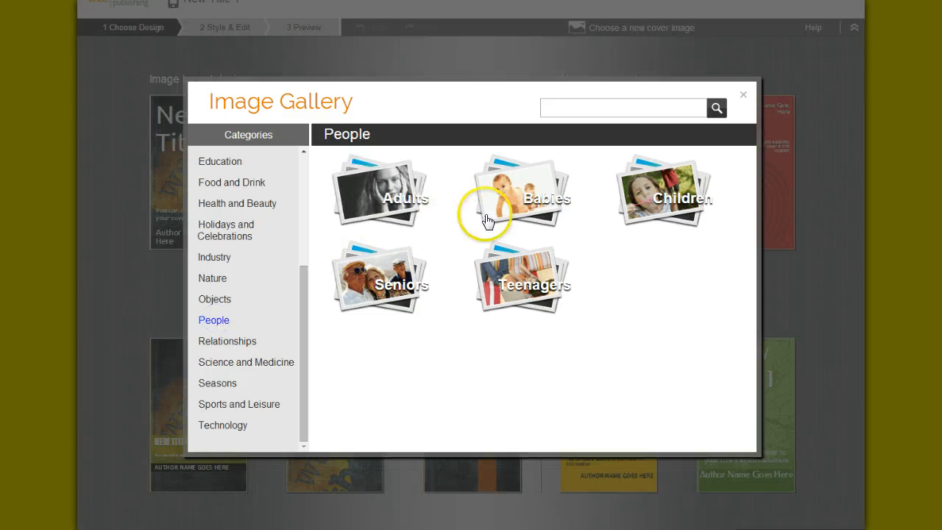
left_click(364, 200)
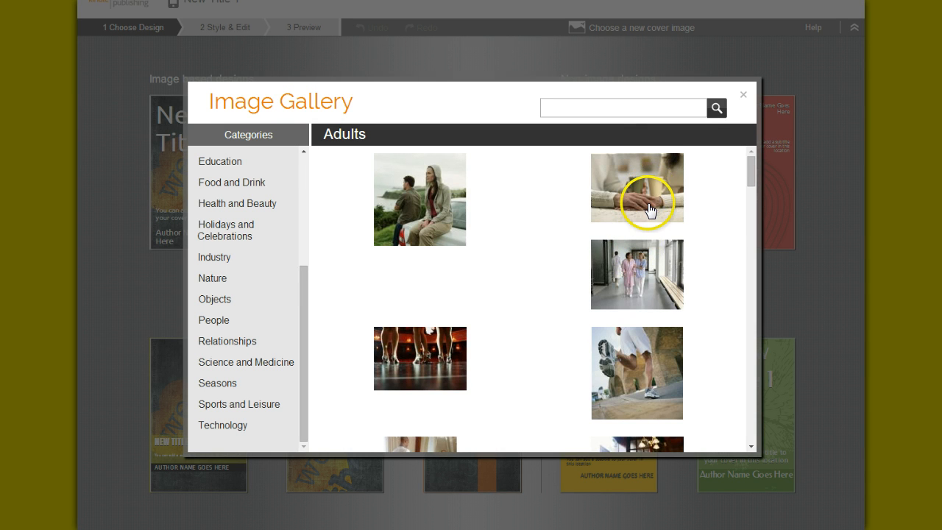
scroll(652, 197, "down", 5)
scroll(650, 214, "down", 2)
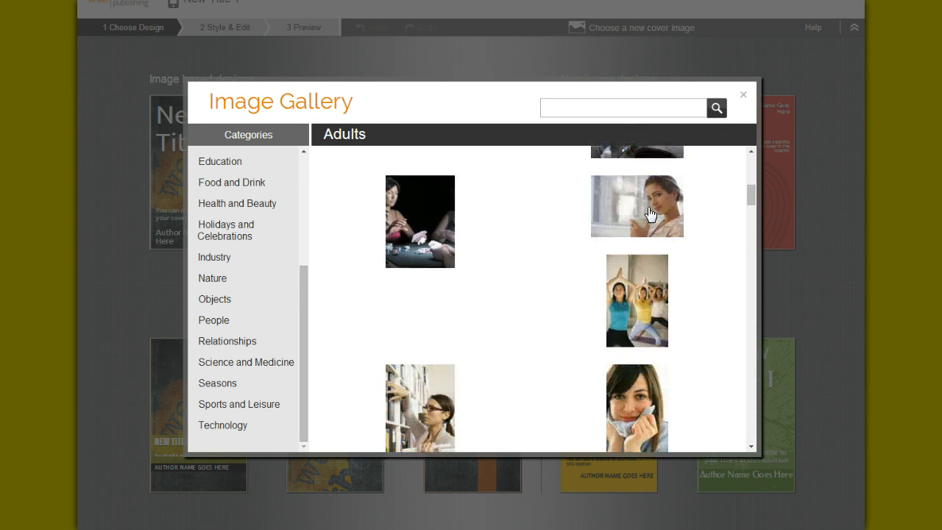
scroll(623, 210, "down", 2)
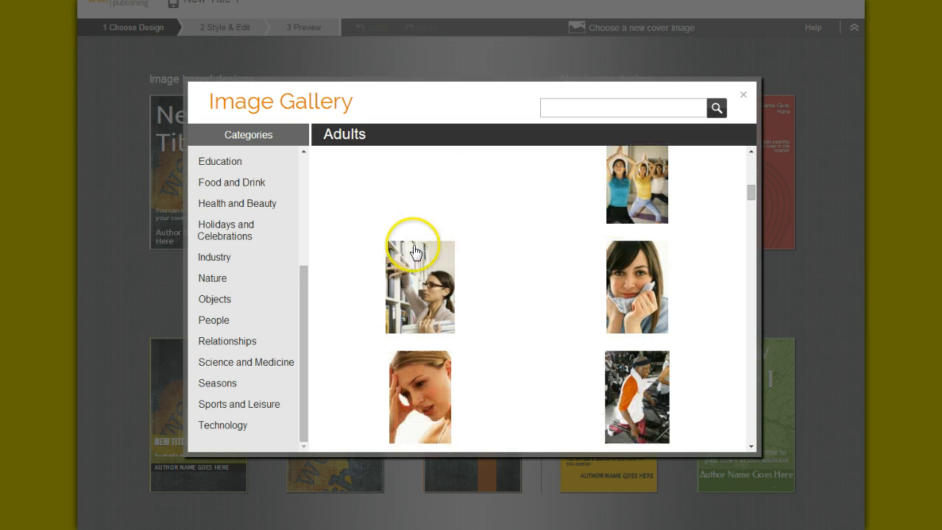
left_click(415, 296)
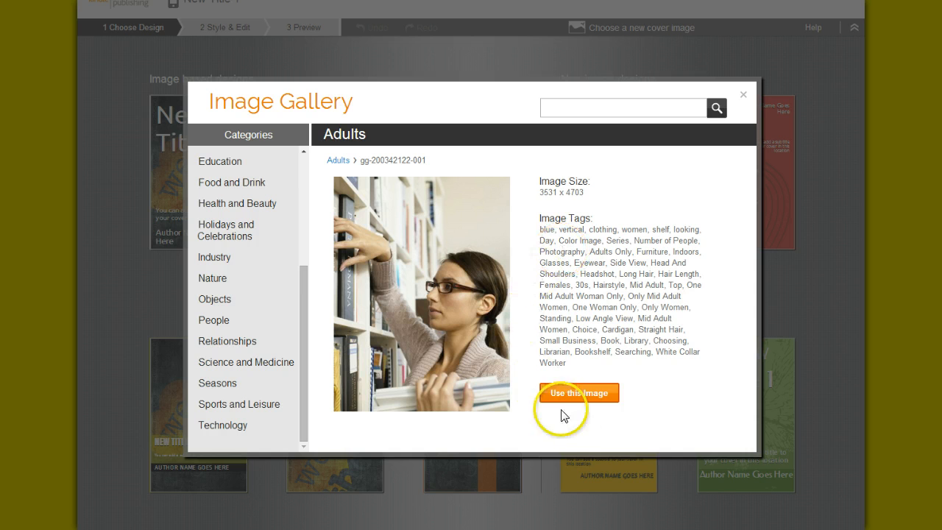
left_click(745, 97)
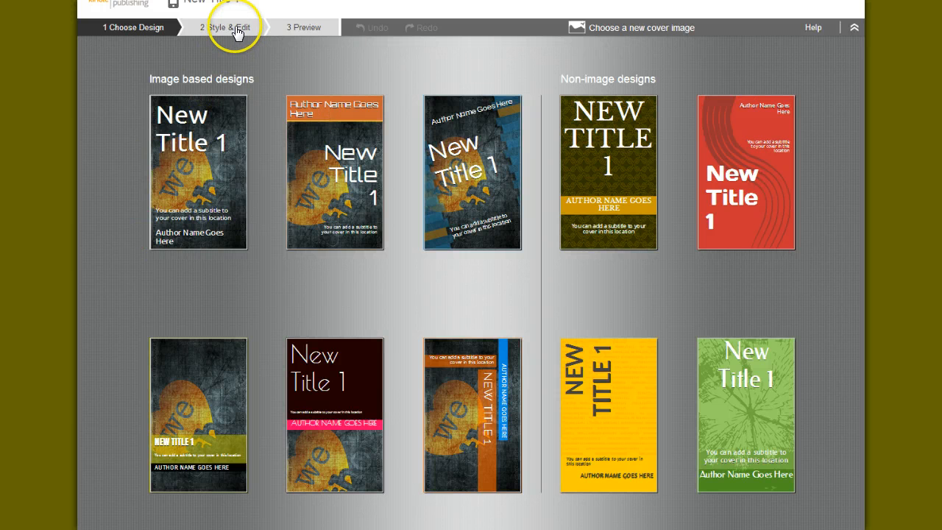
Choose the image-based cover design with the orange author band above the title, and reopen the image gallery for a new cover image
mouse_move(263, 110)
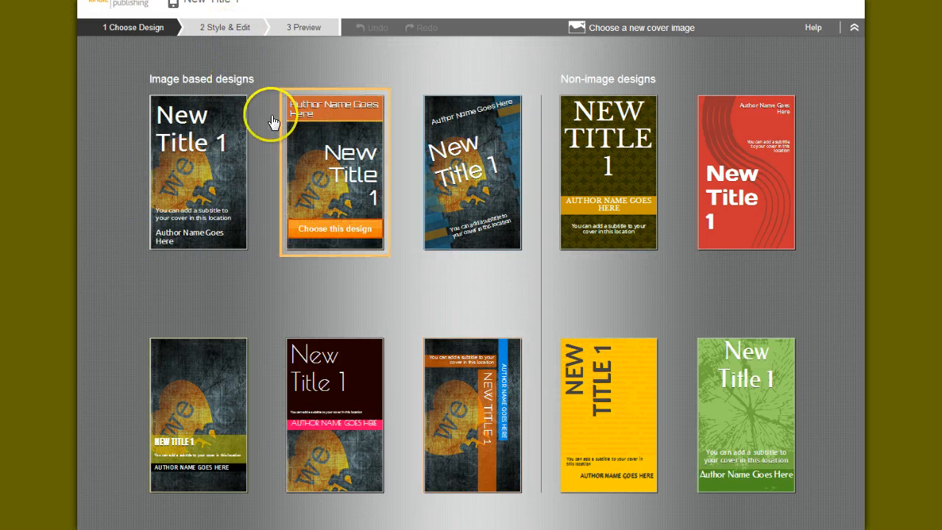
left_click(361, 160)
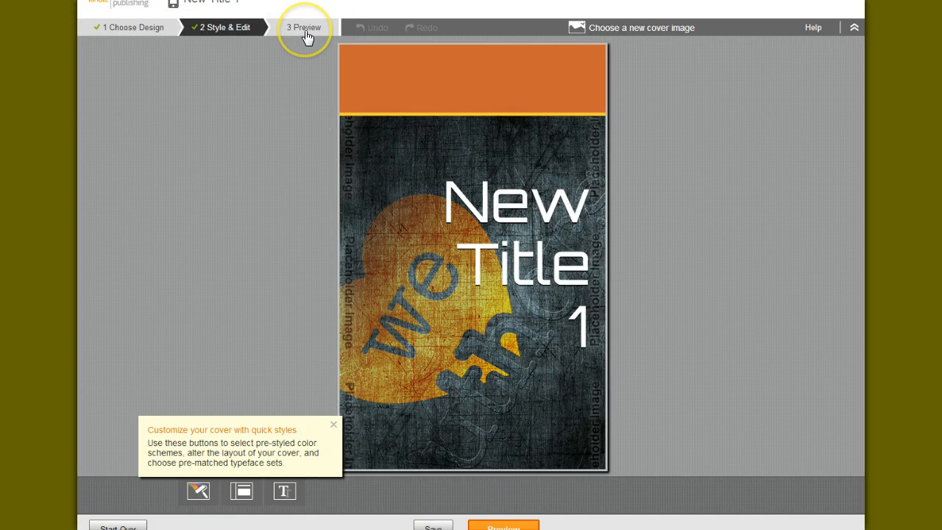
left_click(619, 31)
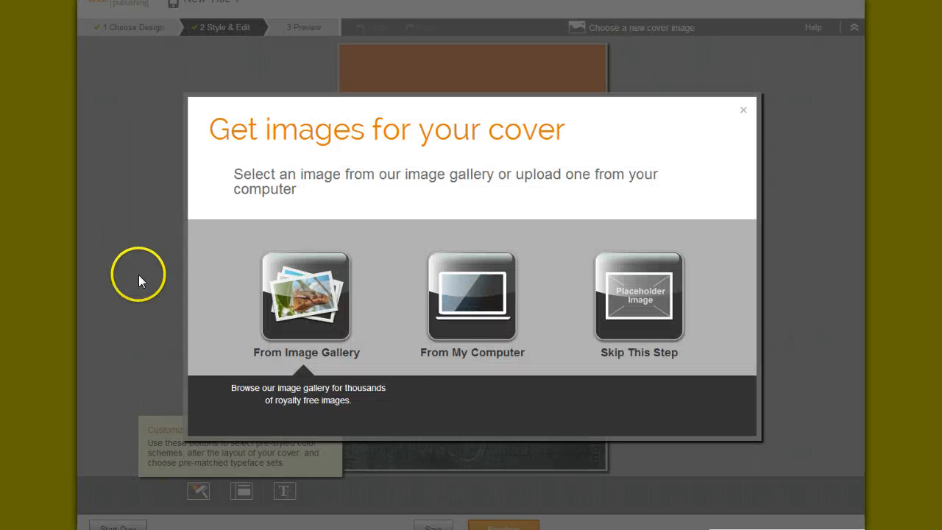
left_click(276, 301)
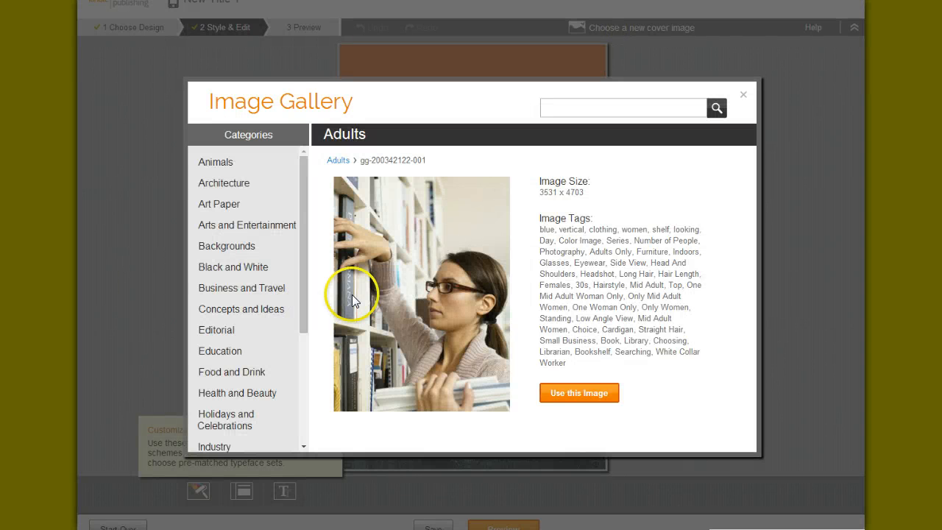
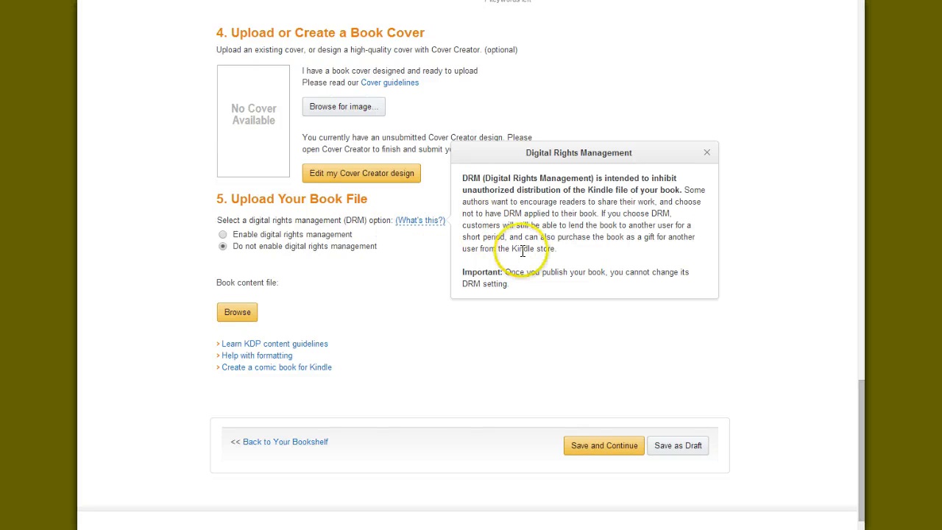
Close the DRM explanation and review the new title's form from the book details down to the book file upload
left_click(329, 305)
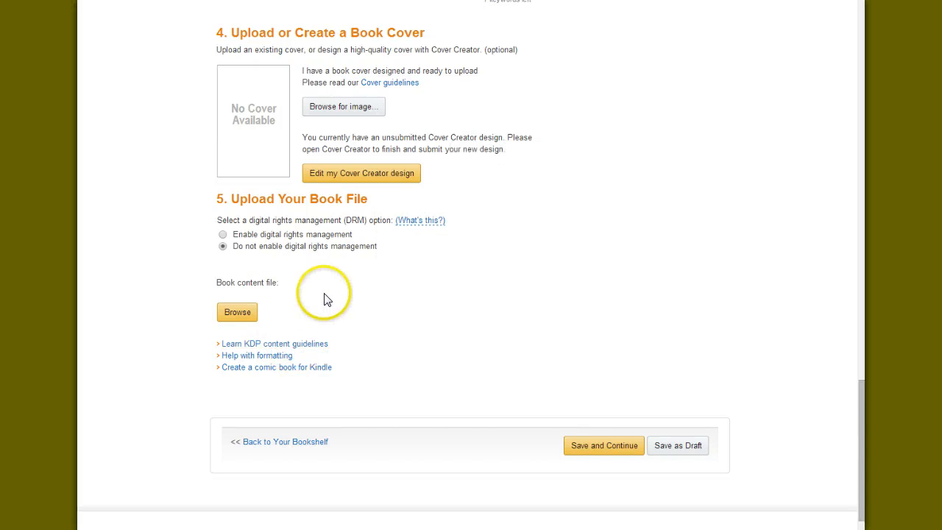
left_click(227, 313)
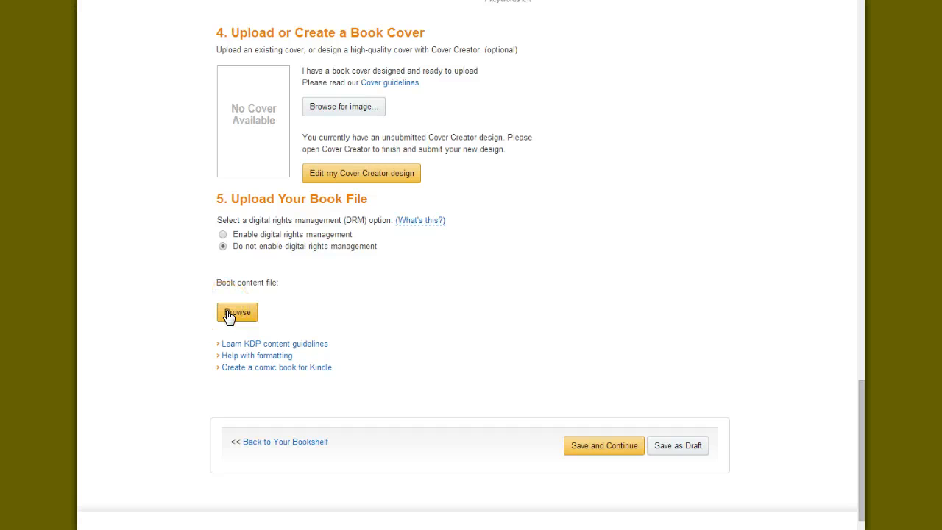
scroll(227, 313, "up", 15)
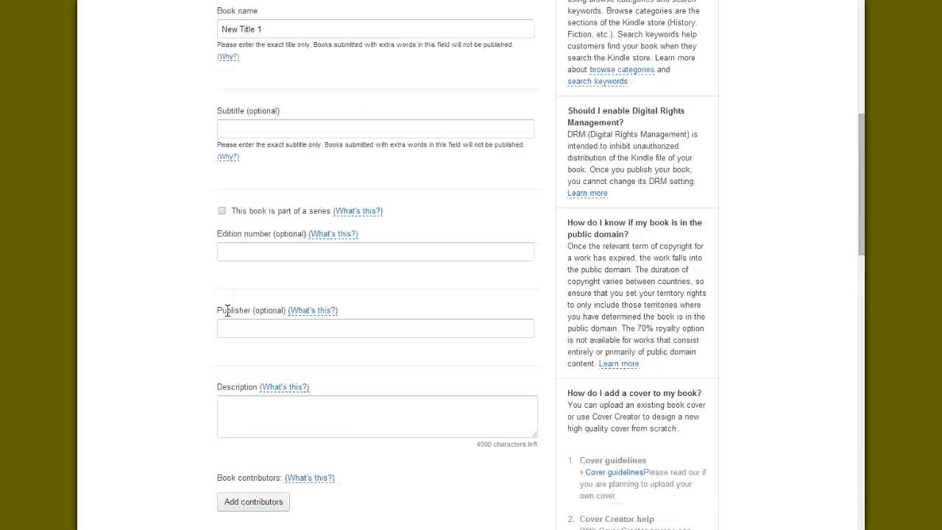
scroll(227, 310, "up", 3)
scroll(227, 311, "down", 8)
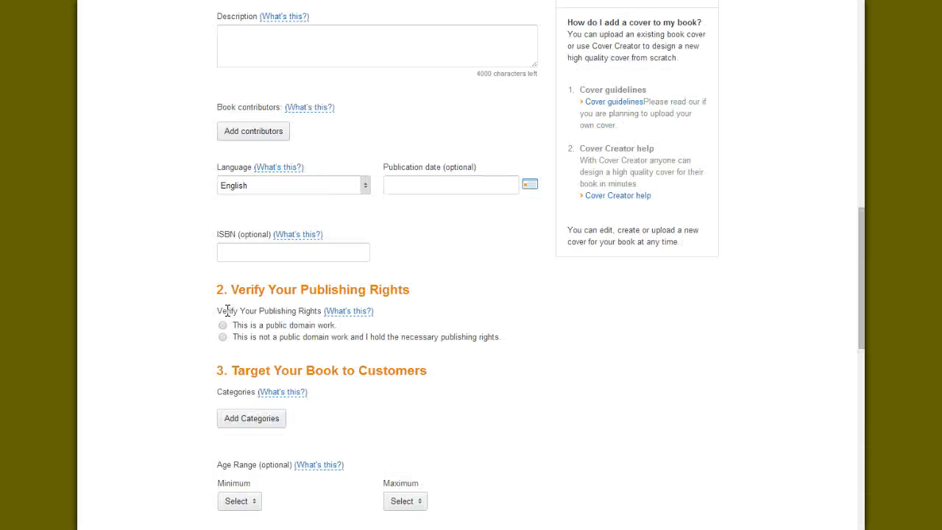
scroll(227, 310, "down", 9)
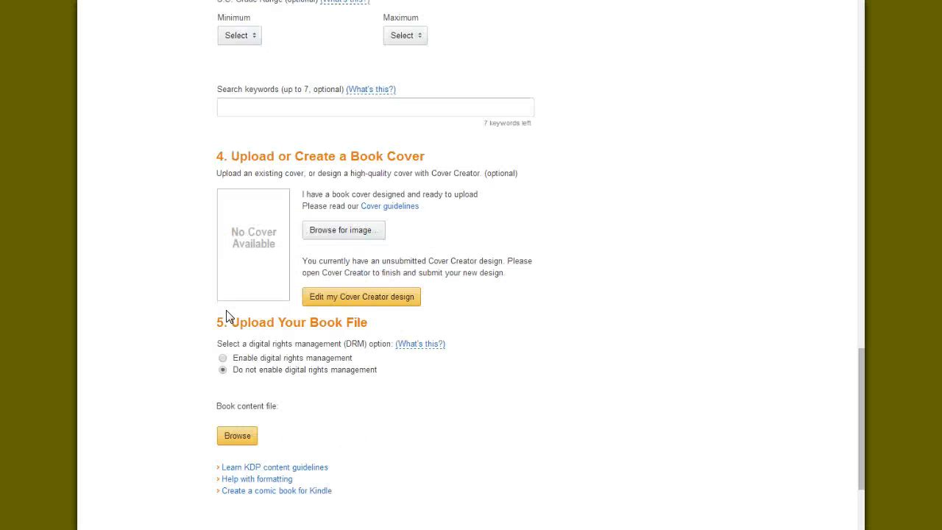
scroll(227, 316, "down", 1)
scroll(227, 315, "down", 1)
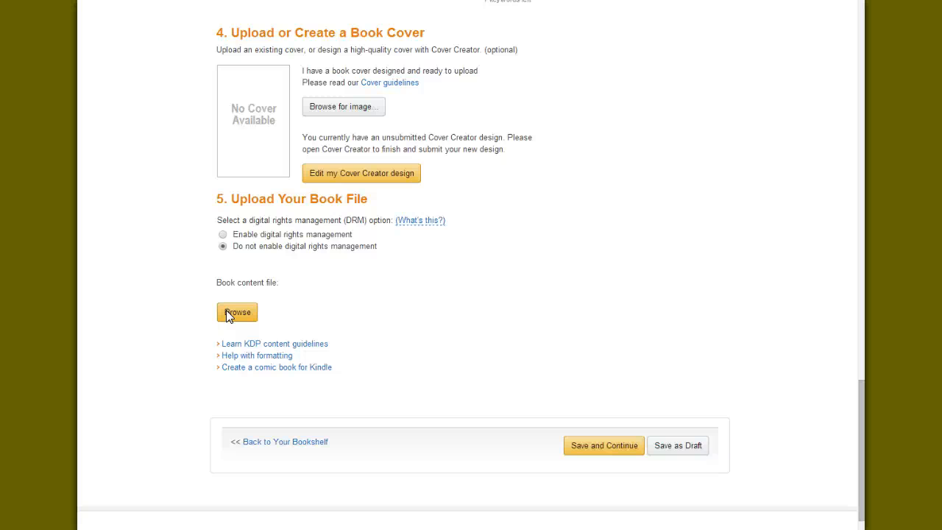
View the file chooser for the book content file, cancel it, and return to the Bookshelf
left_click(226, 315)
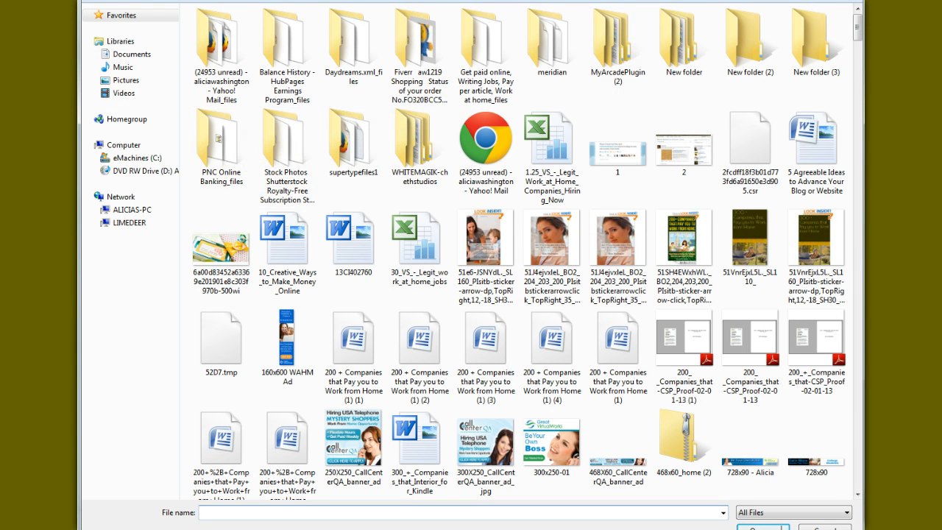
key("Escape")
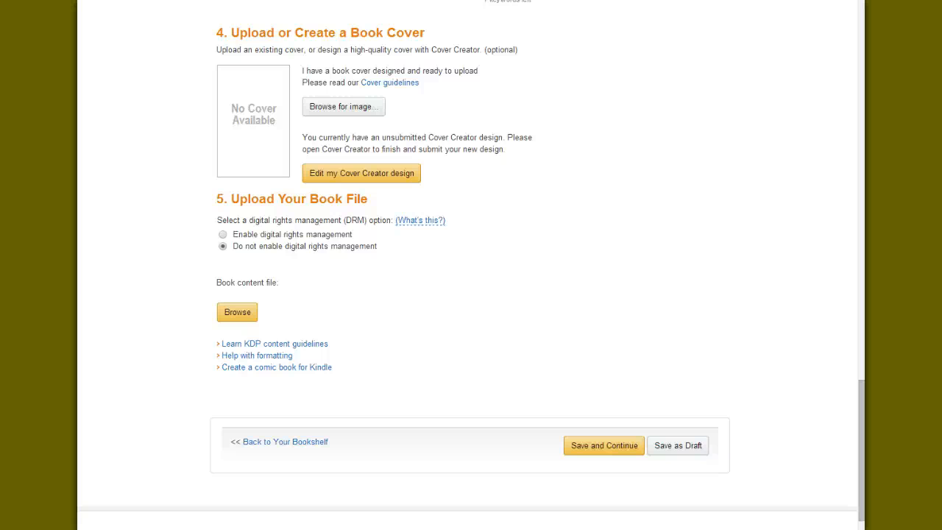
scroll(228, 296, "up", 20)
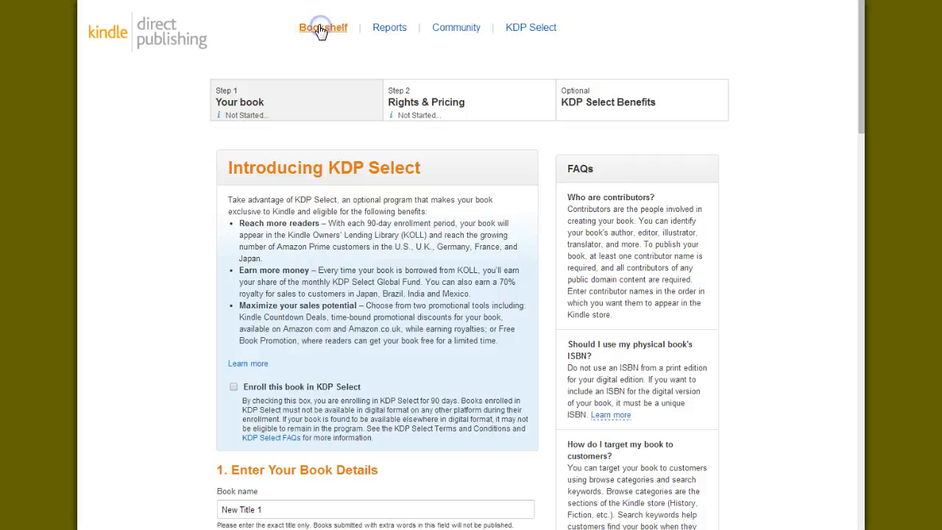
left_click(310, 33)
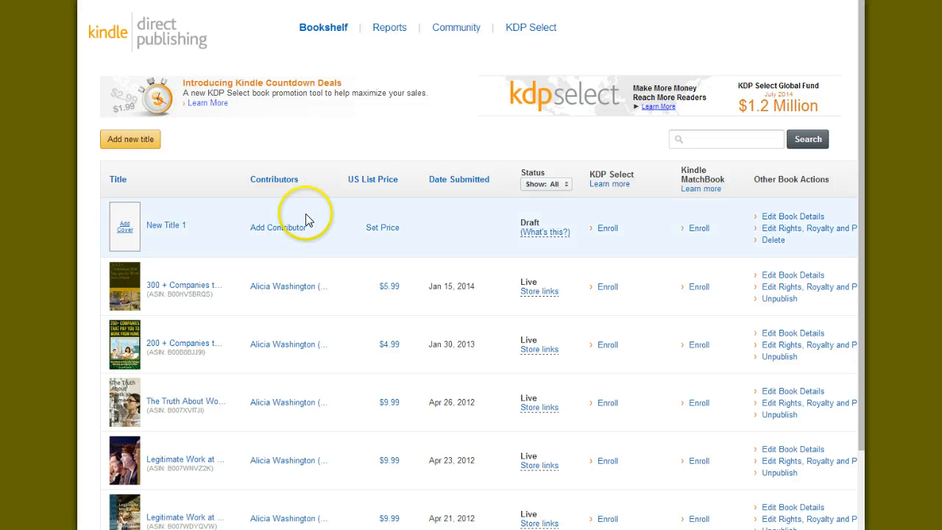
Sort the Bookshelf titles by date submitted
left_click(390, 233)
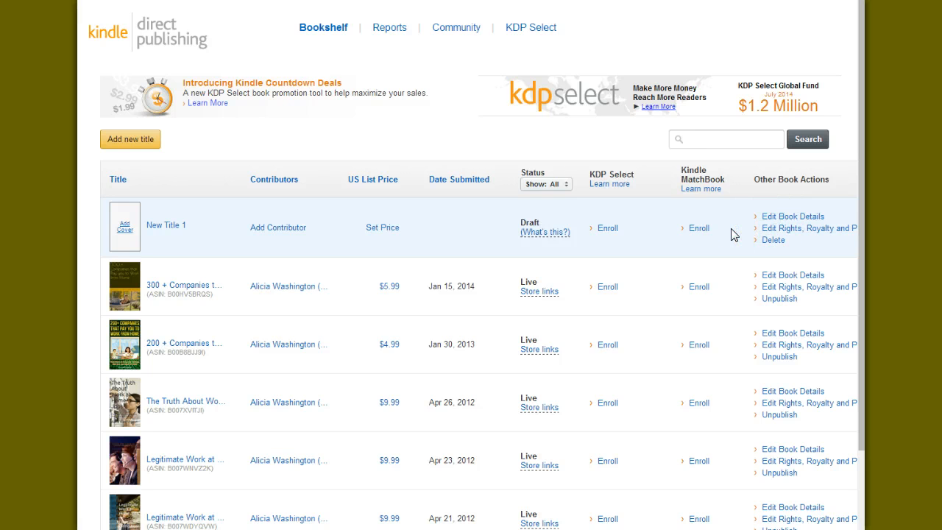
left_click(449, 183)
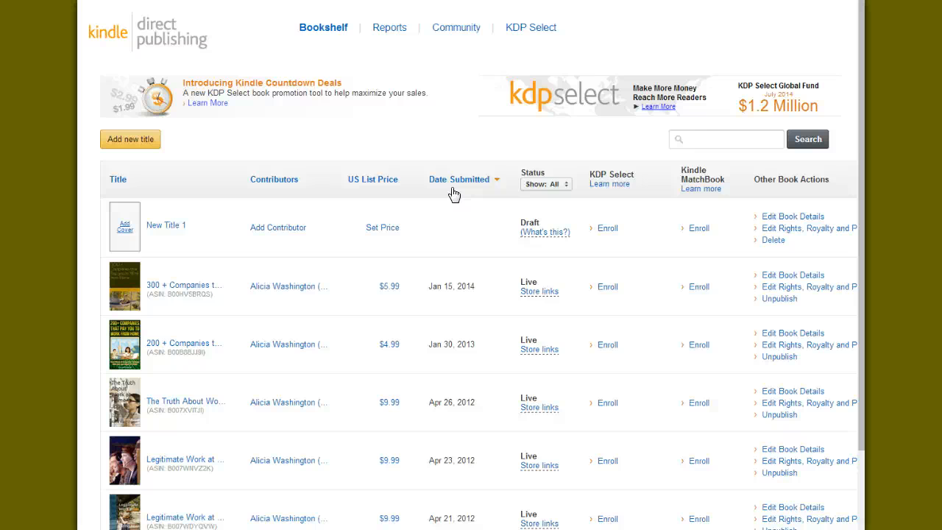
left_click(431, 179)
Go to Amazon in a new browser tab and open the product page of "200 + Companies that Pay you to Work from Home"
left_click(641, 0)
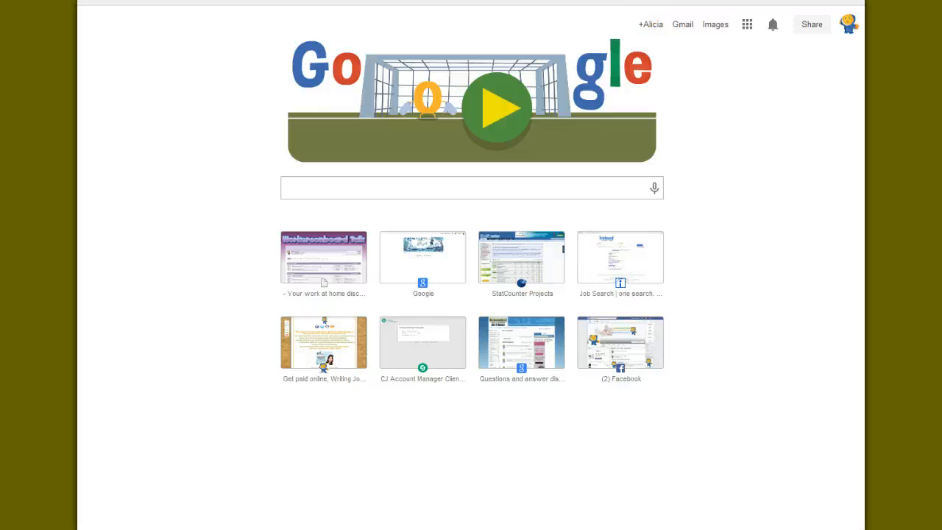
left_click(173, 0)
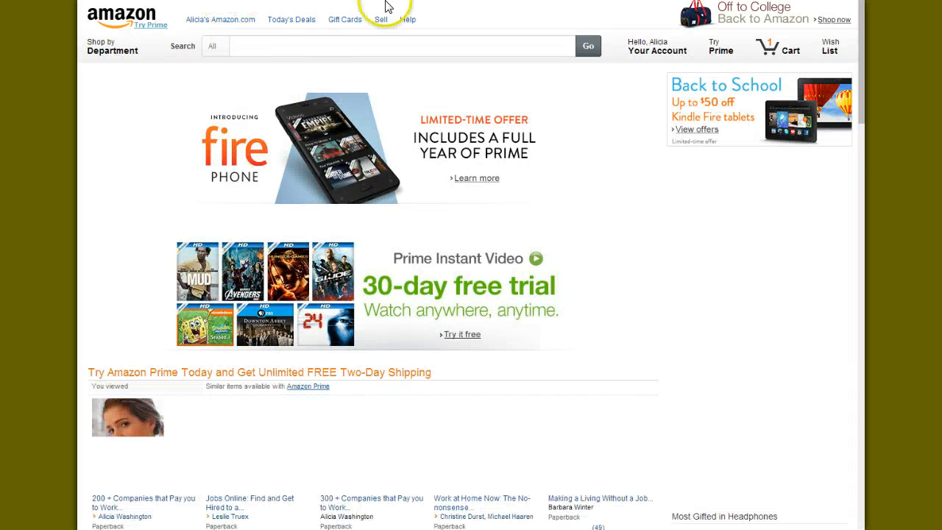
scroll(158, 270, "down", 3)
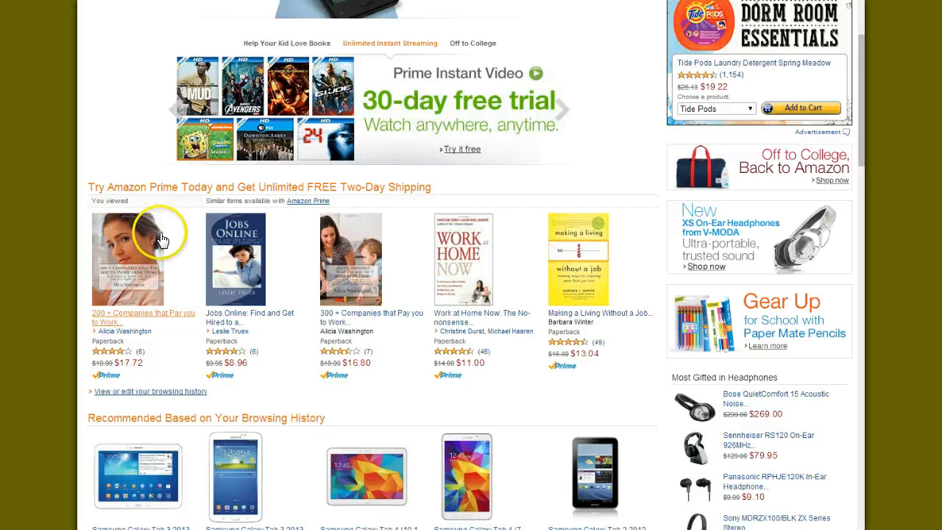
left_click(112, 285)
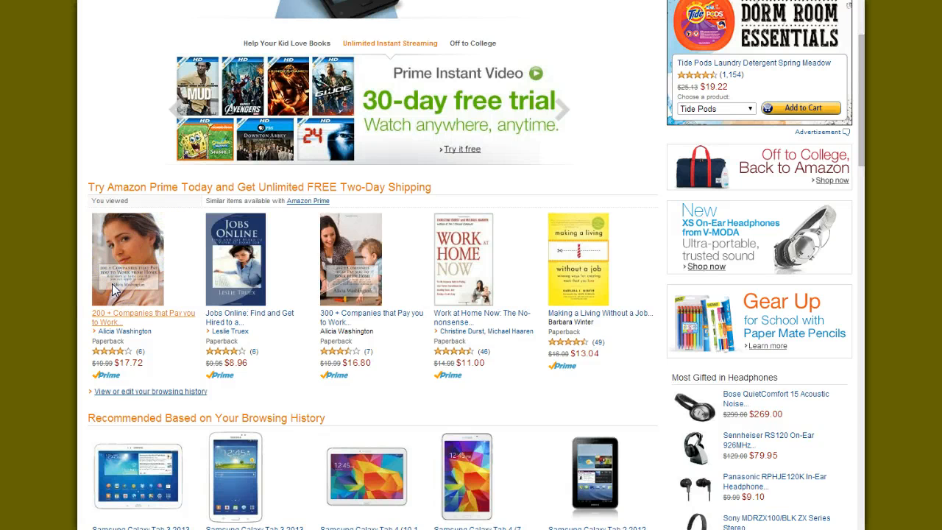
Examine the book's product page, including its product details, author information and customer reviews
scroll(142, 205, "down", 7)
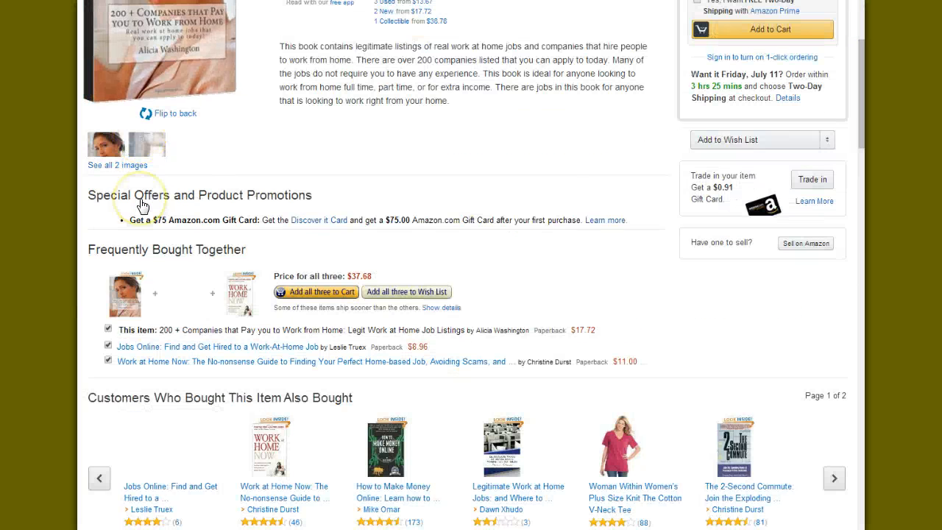
scroll(140, 195, "down", 4)
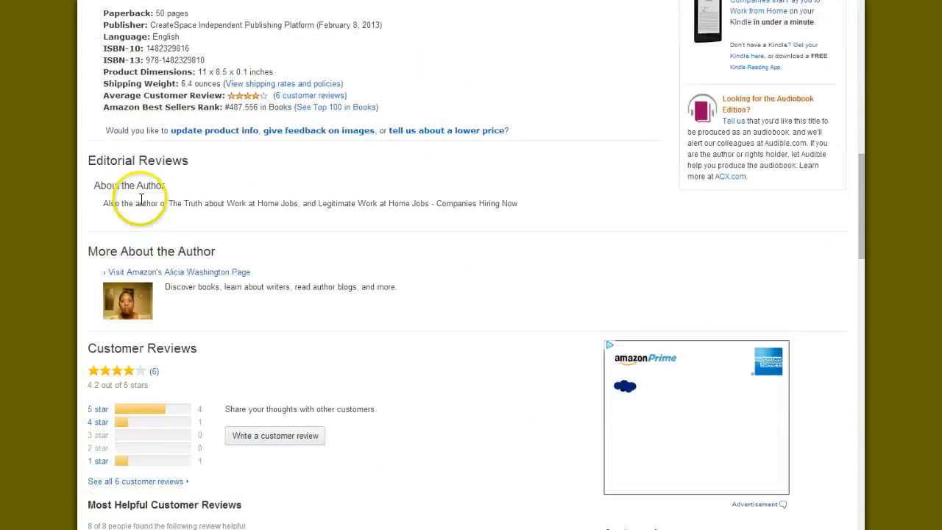
scroll(143, 199, "up", 6)
scroll(142, 206, "down", 12)
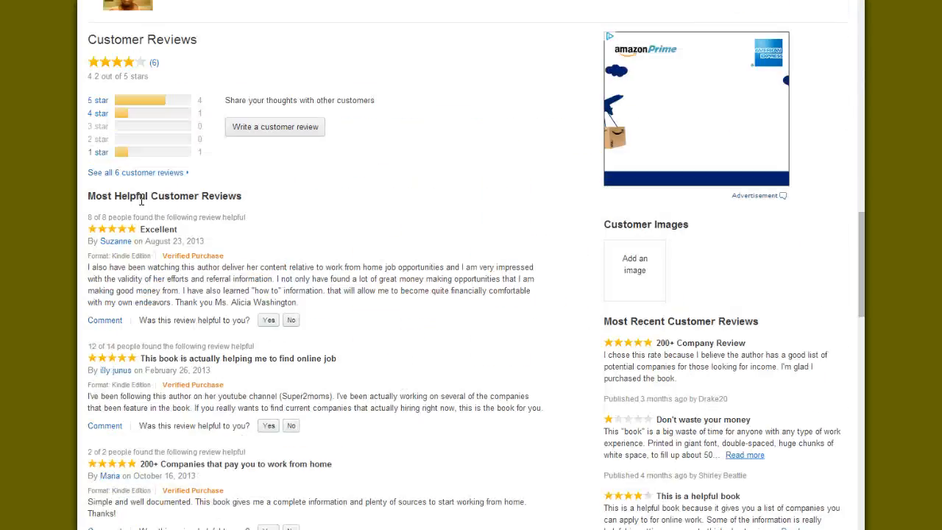
scroll(143, 205, "up", 7)
scroll(142, 205, "up", 9)
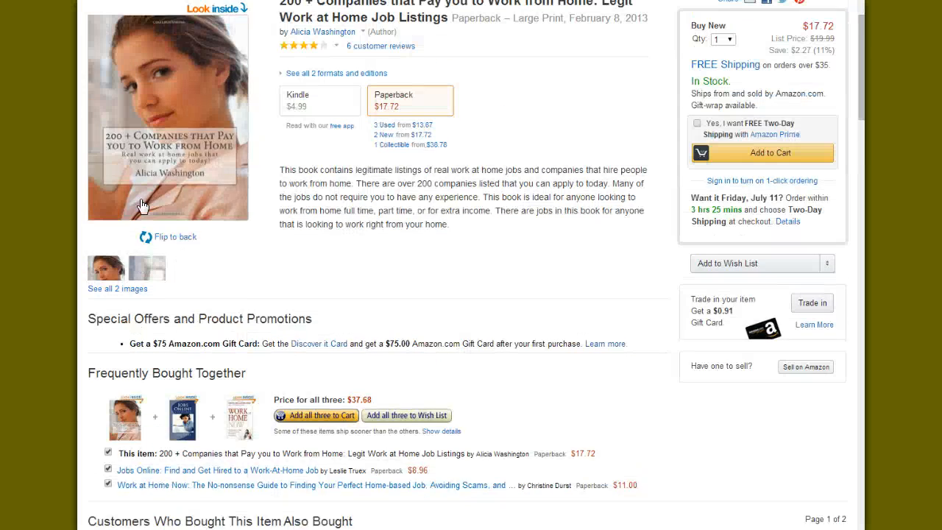
scroll(142, 207, "up", 1)
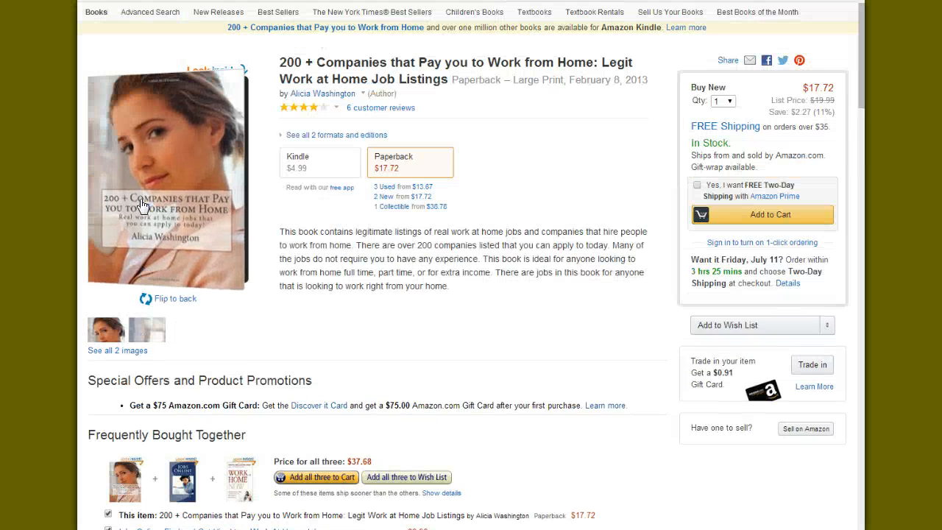
Open the Customize and Get HTML link builder for the book and compare the Text Only, Image Only, and Text and Image formats
scroll(143, 206, "up", 1)
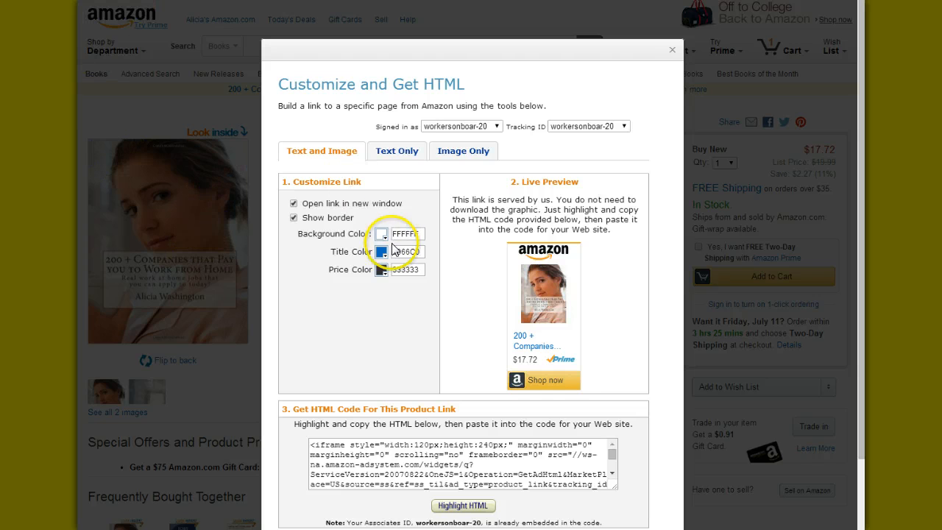
scroll(391, 238, "down", 2)
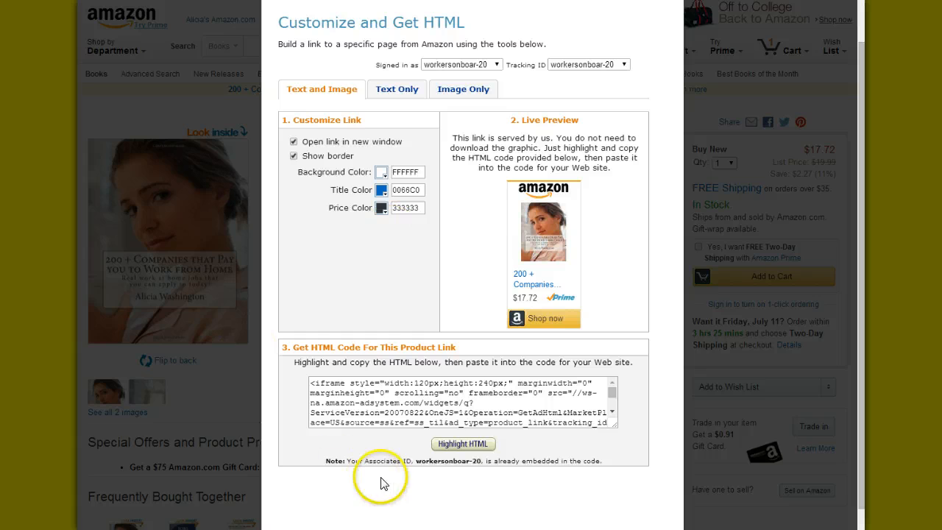
left_click(447, 446)
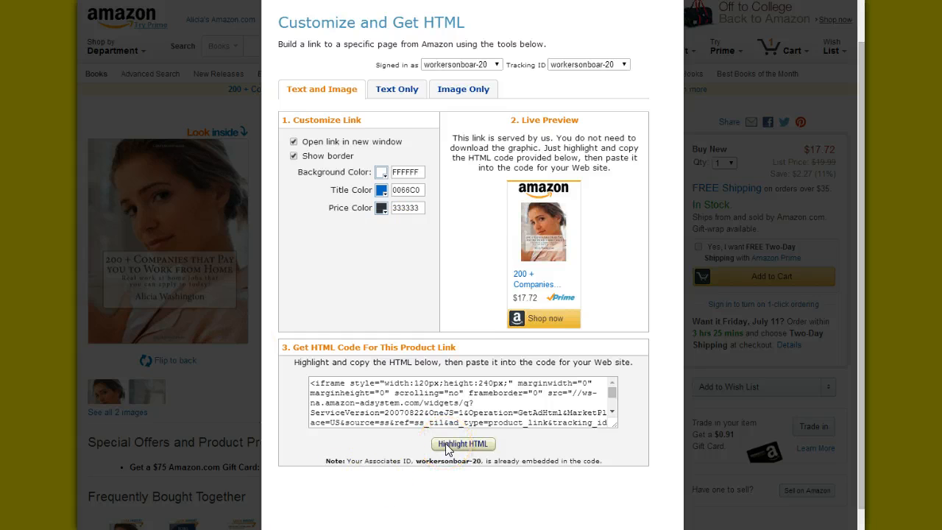
left_click(397, 91)
left_click(459, 93)
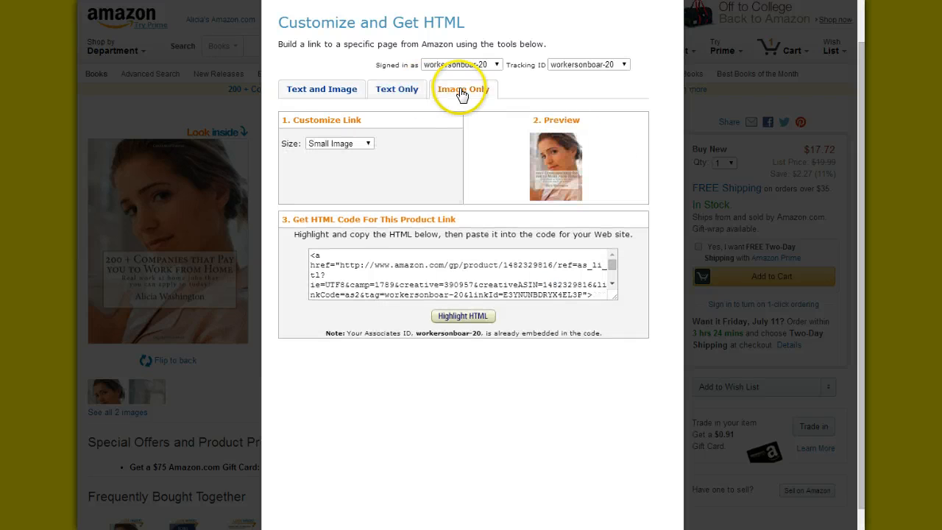
left_click(318, 99)
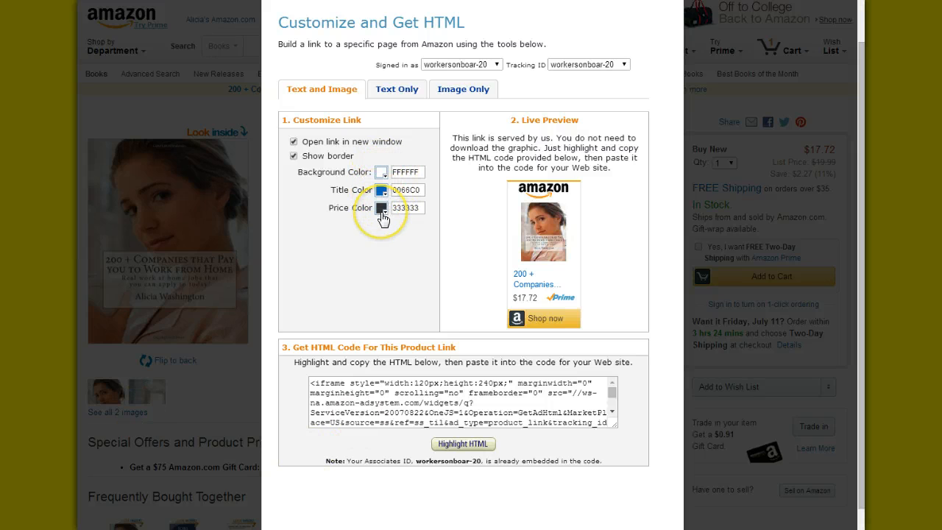
Highlight the HTML code of the Text and Image product link and close the link builder
scroll(515, 224, "down", 1)
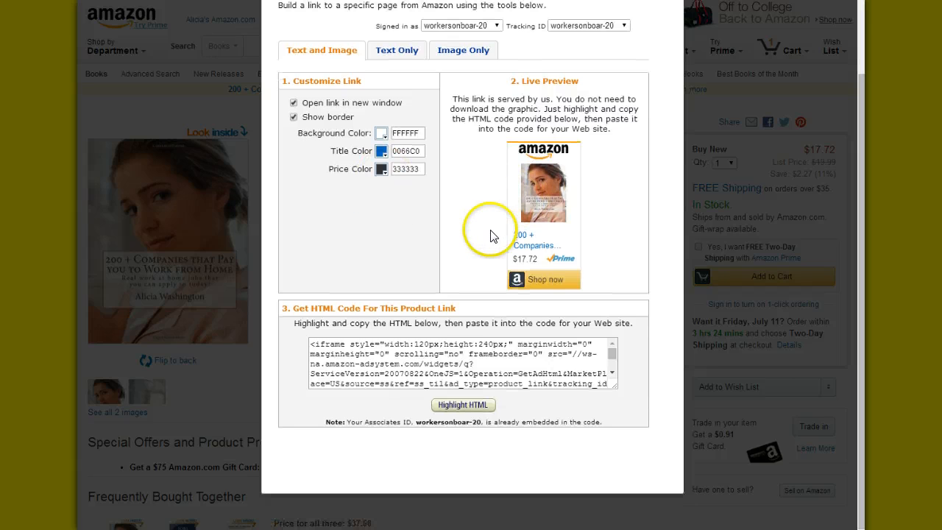
left_click(480, 405)
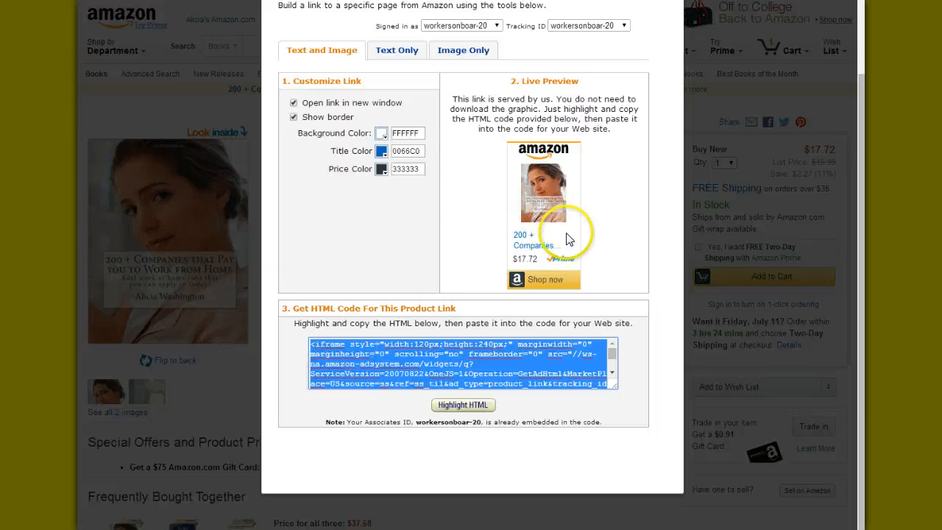
left_click(554, 249)
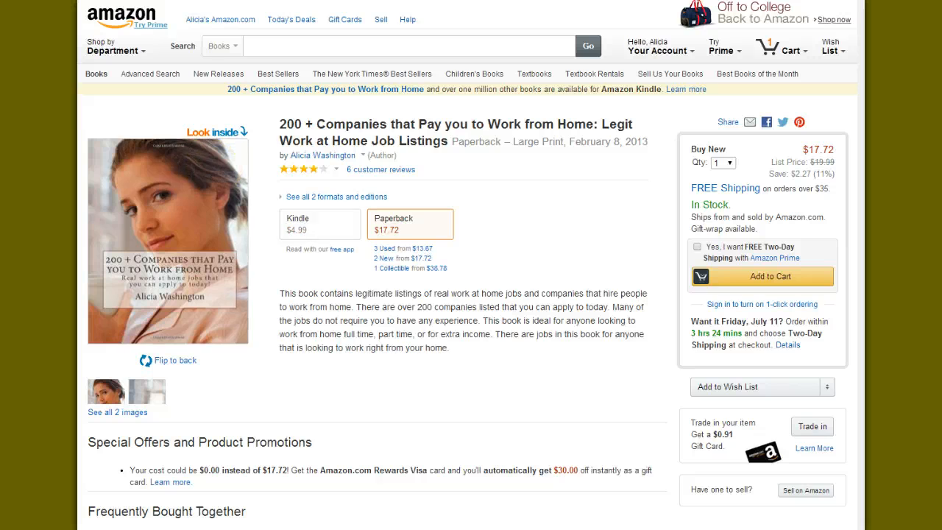
Search Google for "createspace" in a new browser tab
key("ctrl+t")
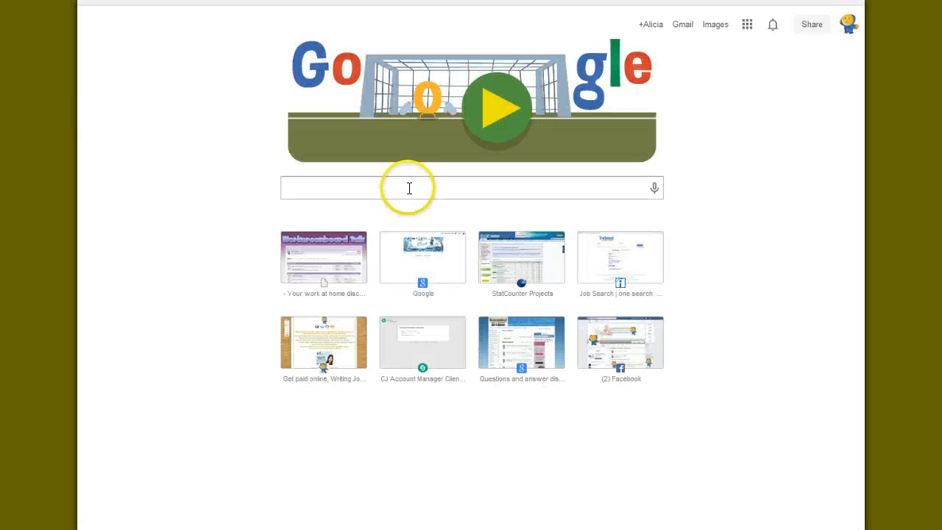
left_click(408, 189)
type("crea")
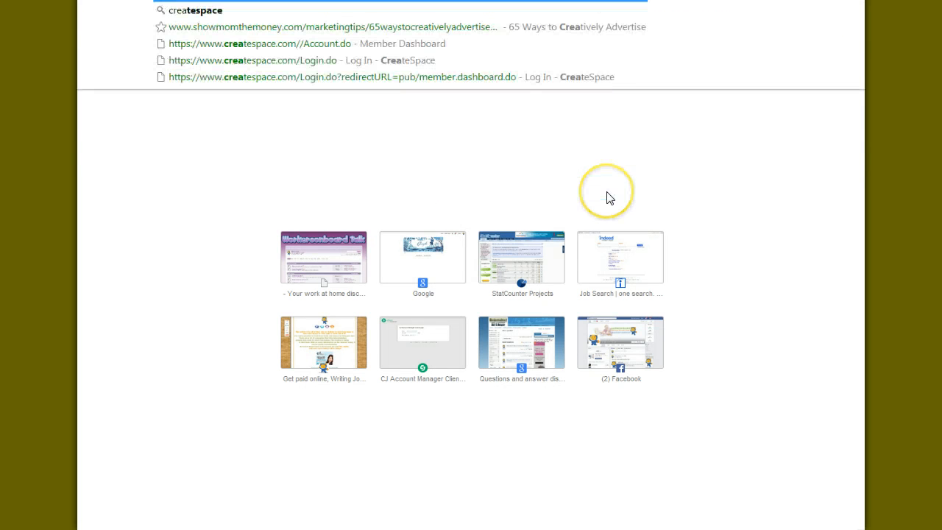
type("tespace")
key("Return")
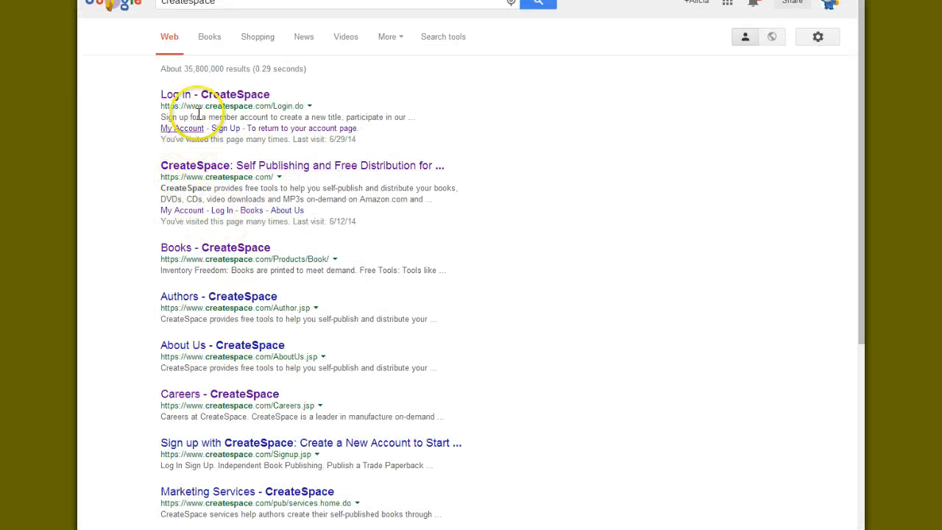
Open the CreateSpace login page from the search results and go to its About Us page
left_click(213, 101)
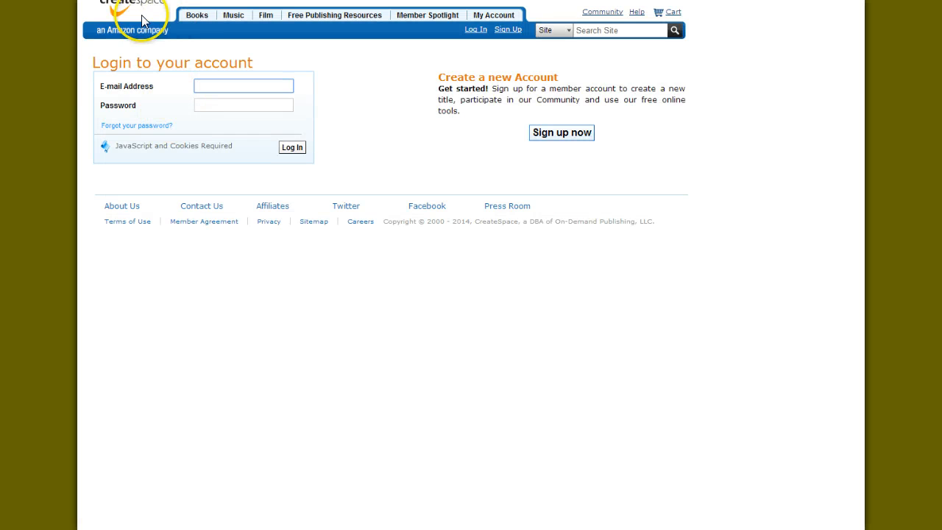
left_click(133, 209)
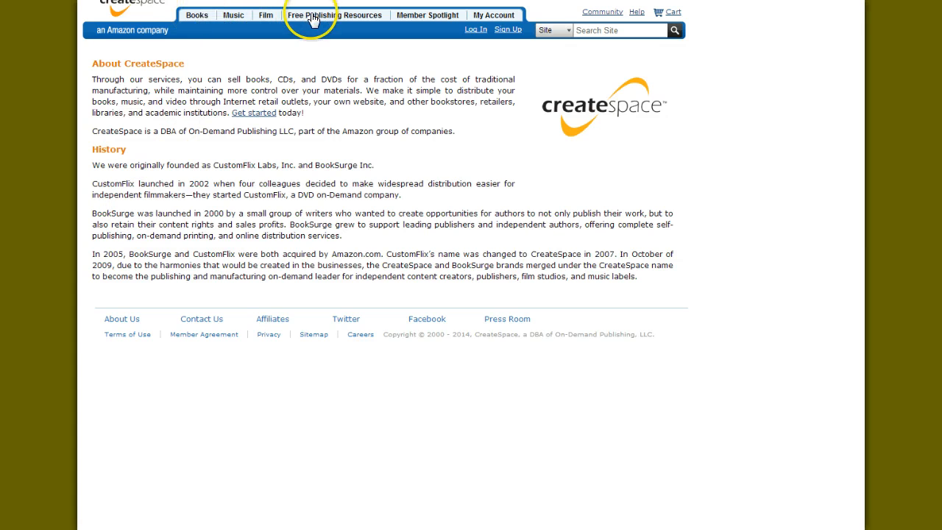
mouse_move(313, 19)
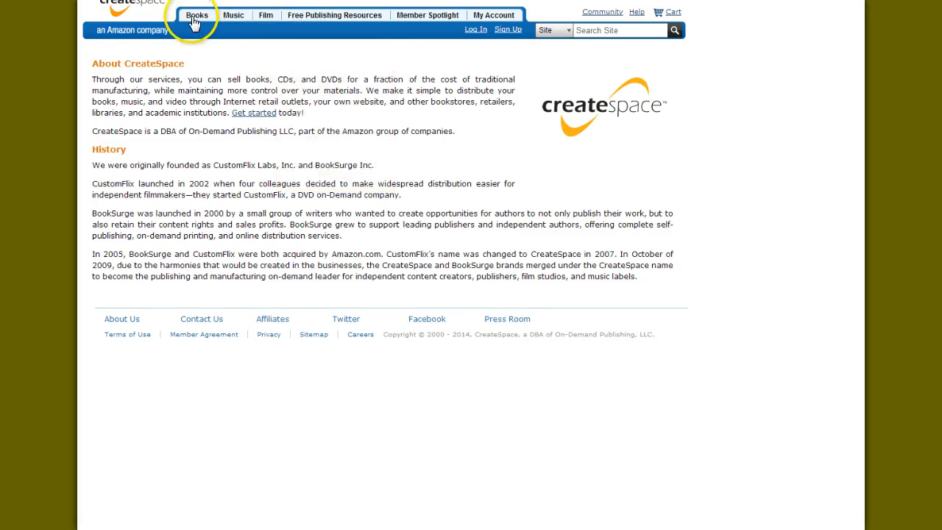
Look through the Books, Music and Film offerings, view the Publish on Amazon Kindle page, and return to About Us
mouse_move(194, 21)
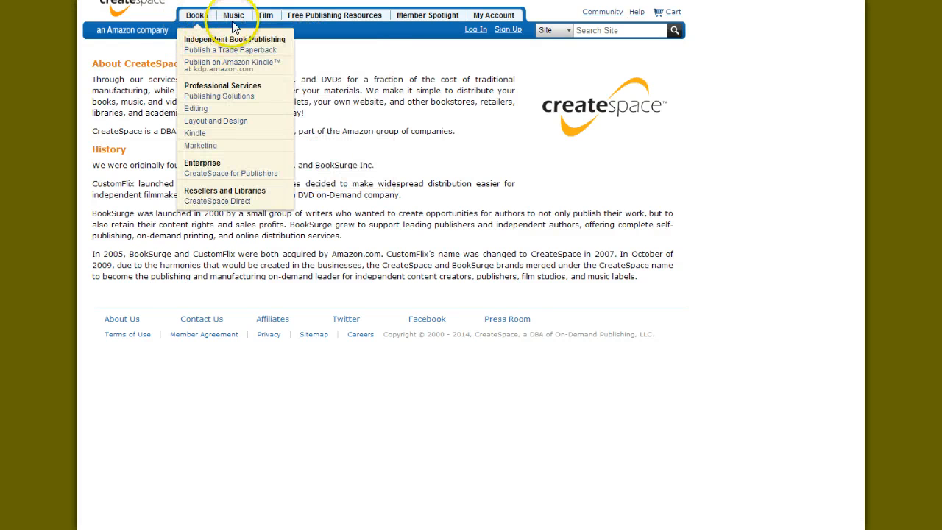
mouse_move(233, 21)
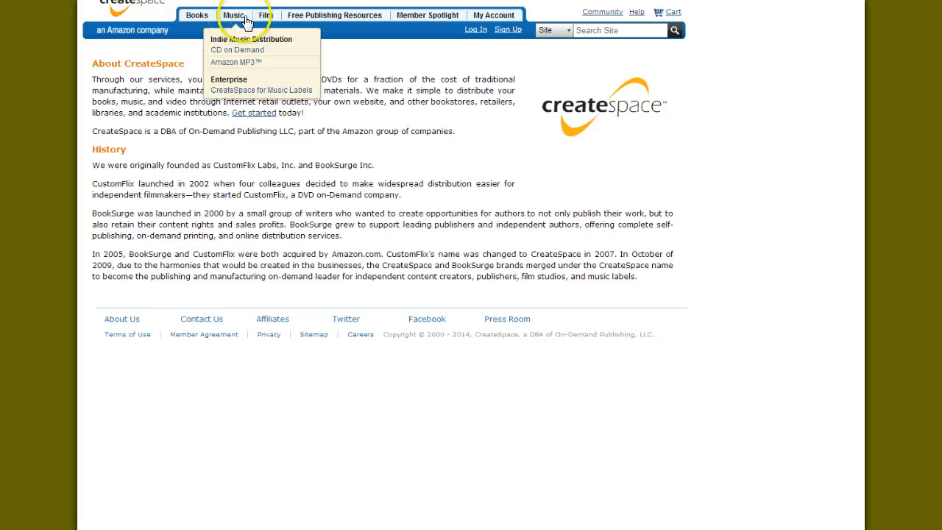
mouse_move(266, 22)
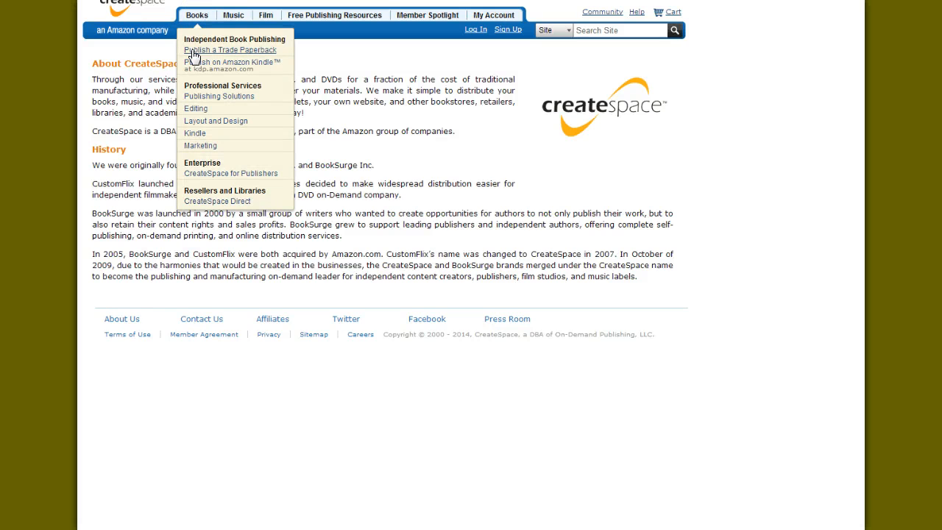
left_click(193, 64)
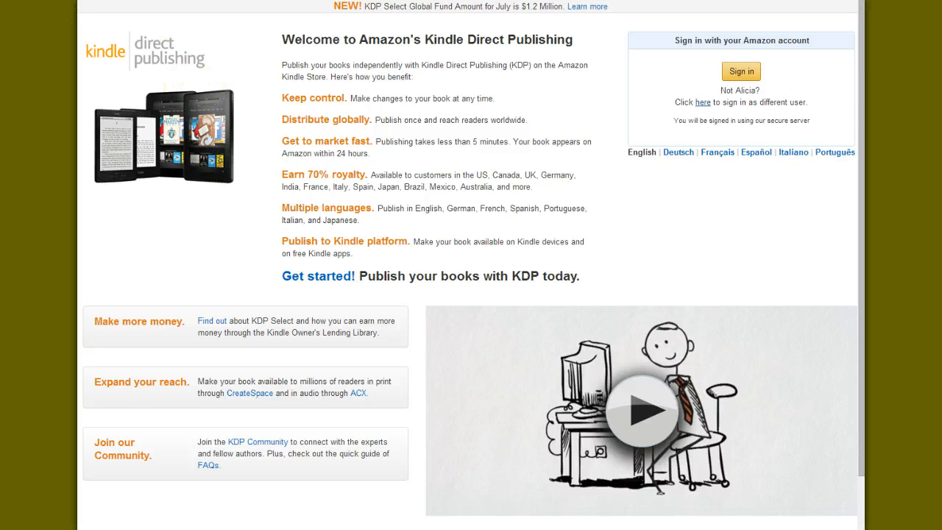
key("alt+Left")
Open the professional Publishing Solutions and view the Custom Cover service among the Layout & Design options
mouse_move(189, 22)
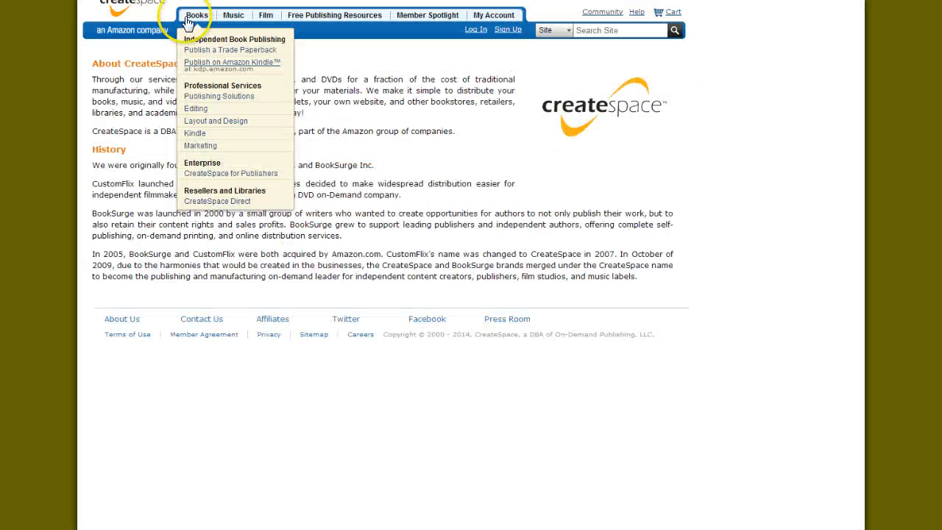
left_click(199, 97)
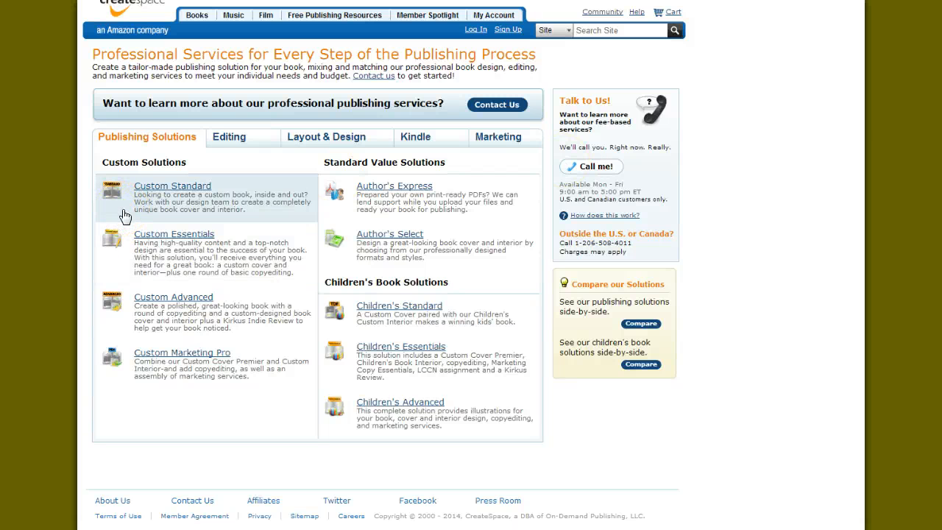
left_click(330, 138)
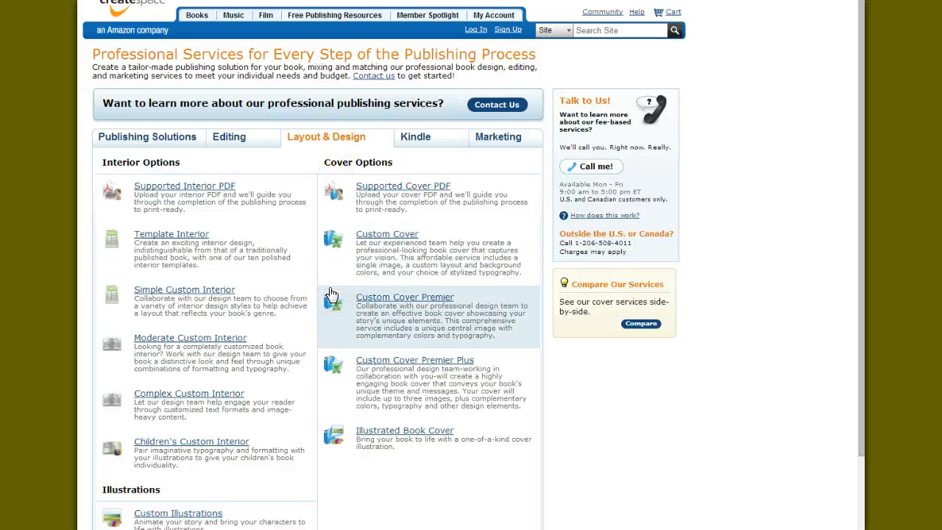
left_click(375, 232)
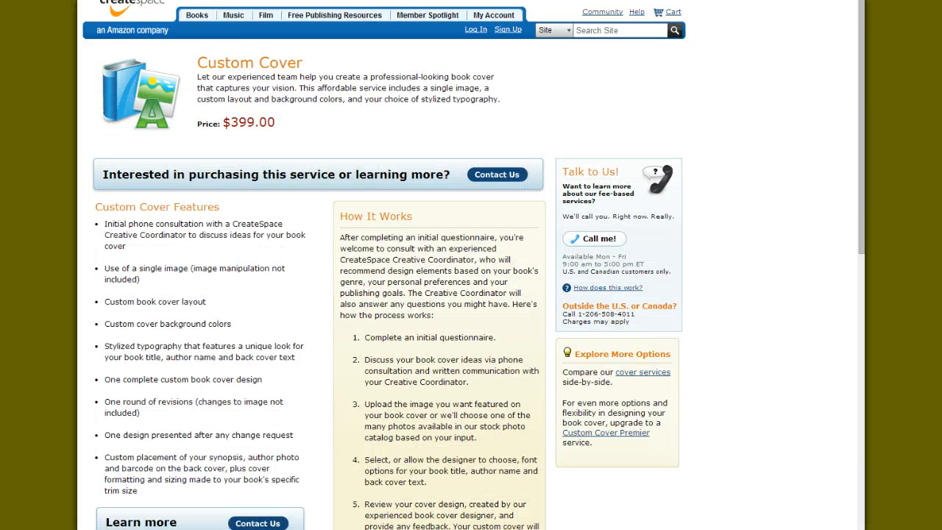
Leave the Custom Cover page and open the Creating Content articles in the Free Publishing Resources
key("alt+Left")
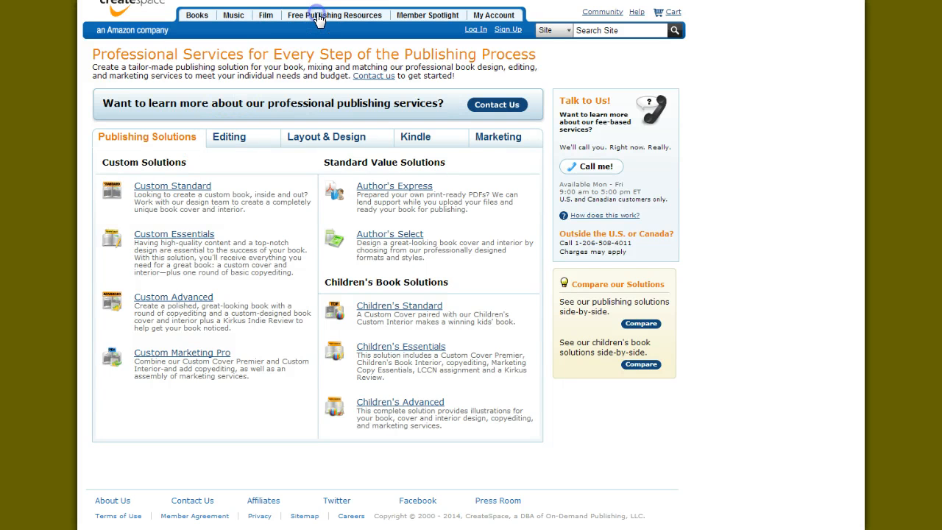
mouse_move(319, 19)
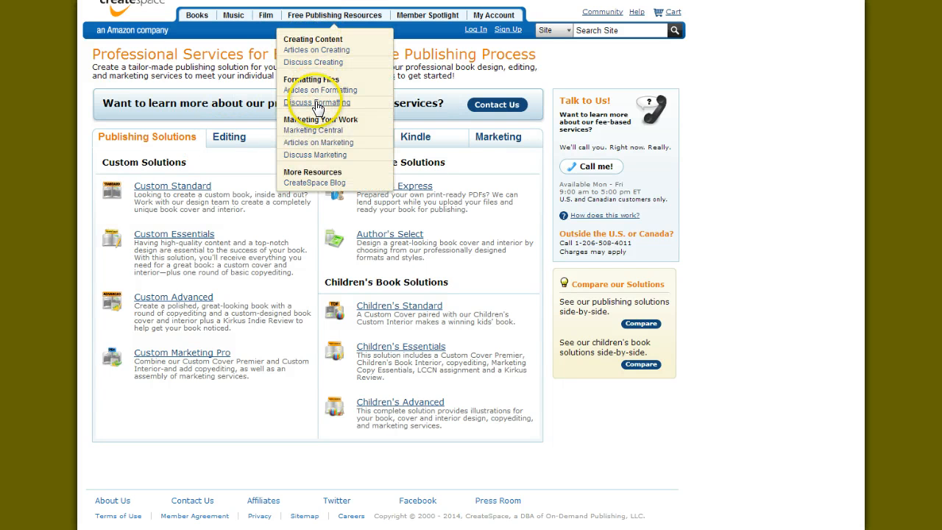
left_click(316, 167)
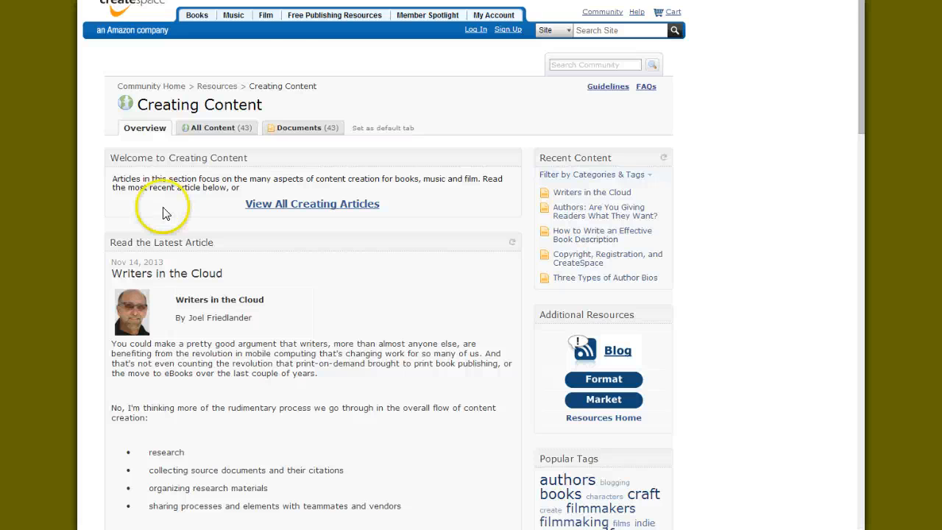
Request the Member Dashboard and the Create a Title page of the account to reach the login form
left_click(491, 21)
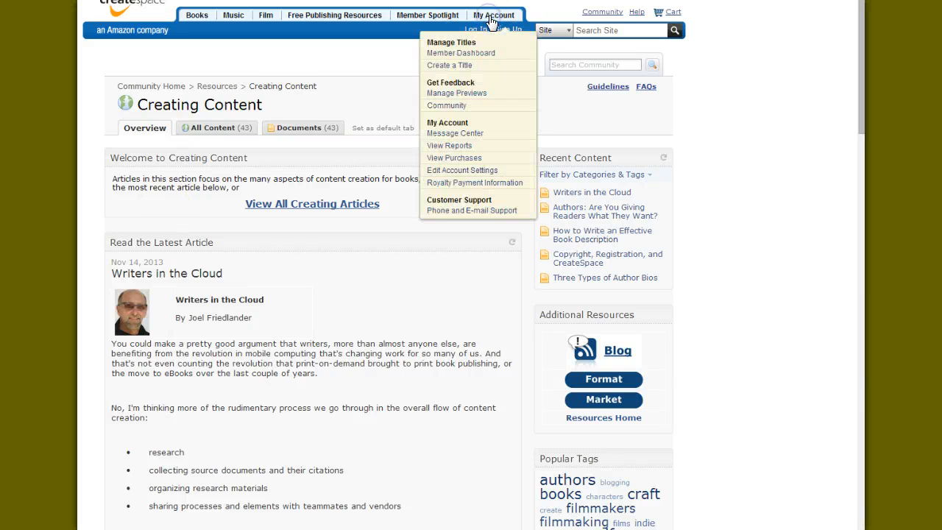
left_click(462, 54)
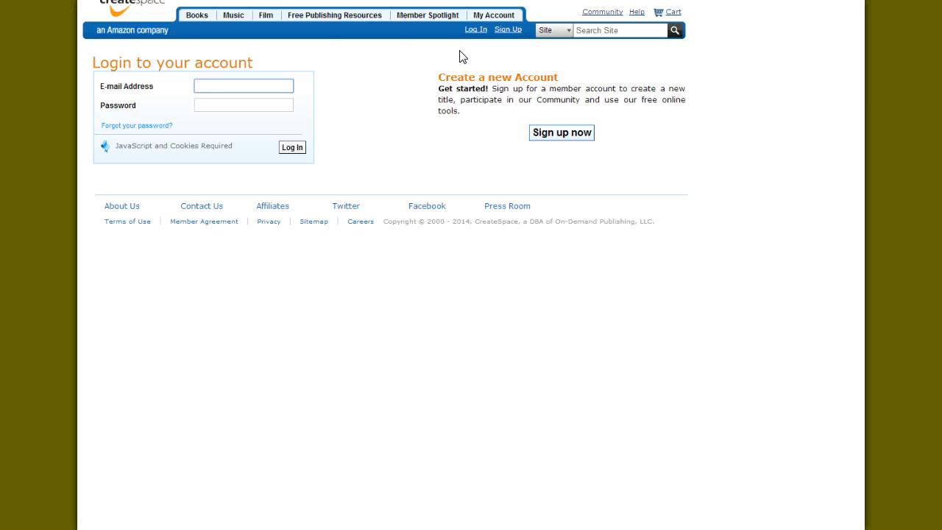
left_click(499, 14)
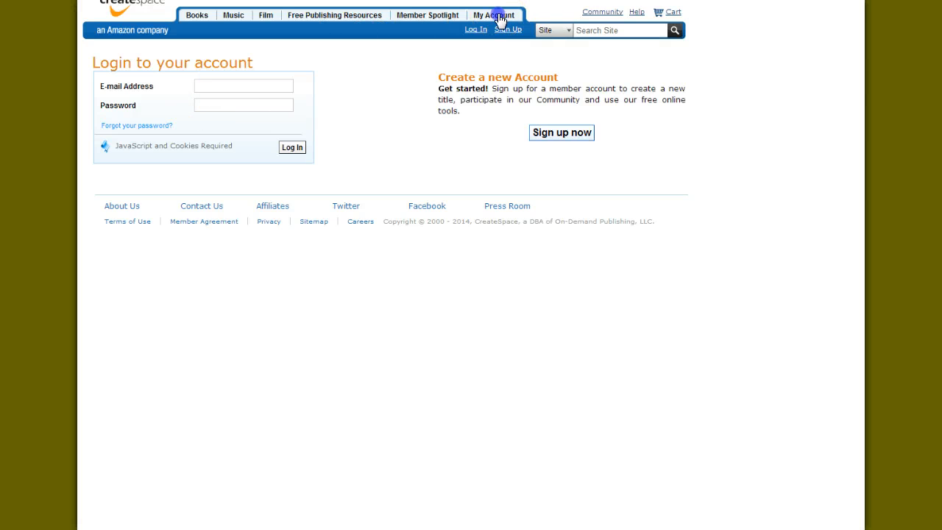
left_click(451, 64)
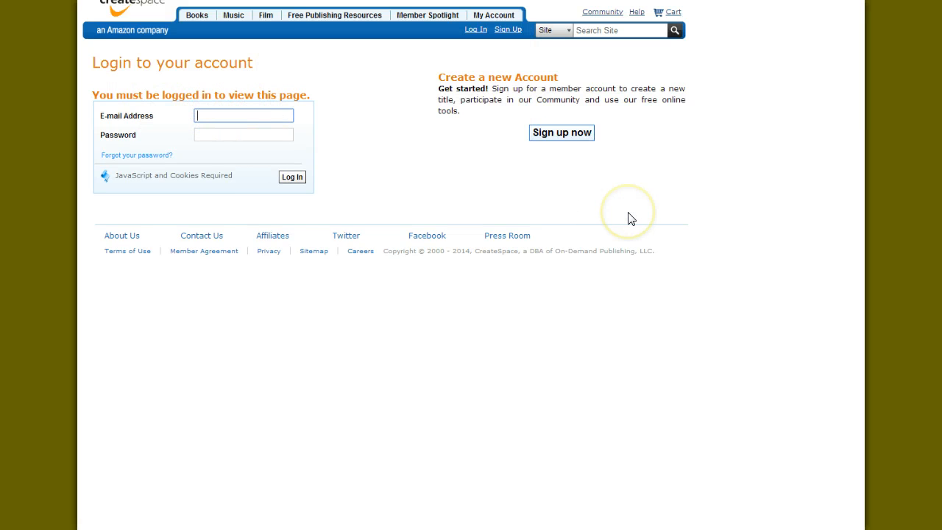
Log in to CreateSpace with the member's e-mail address and the account password
type("alici")
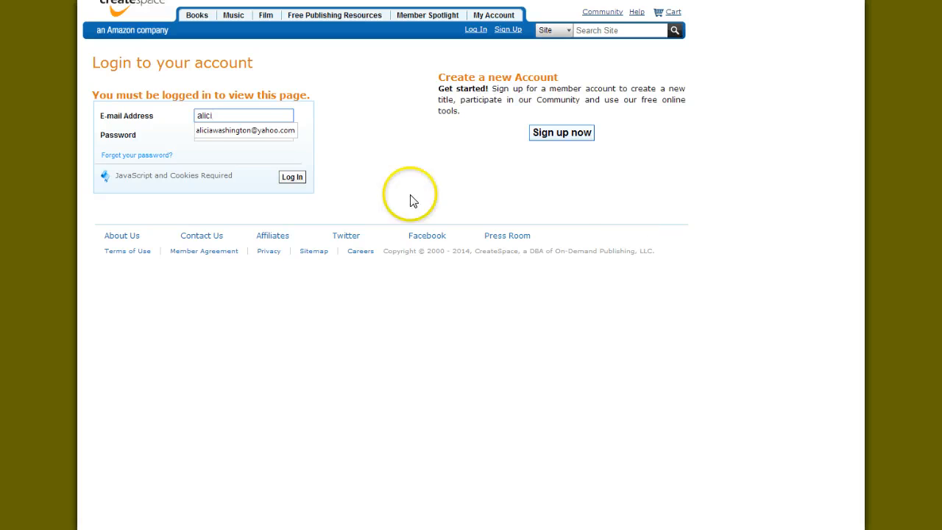
left_click(256, 131)
left_click(256, 135)
type("*")
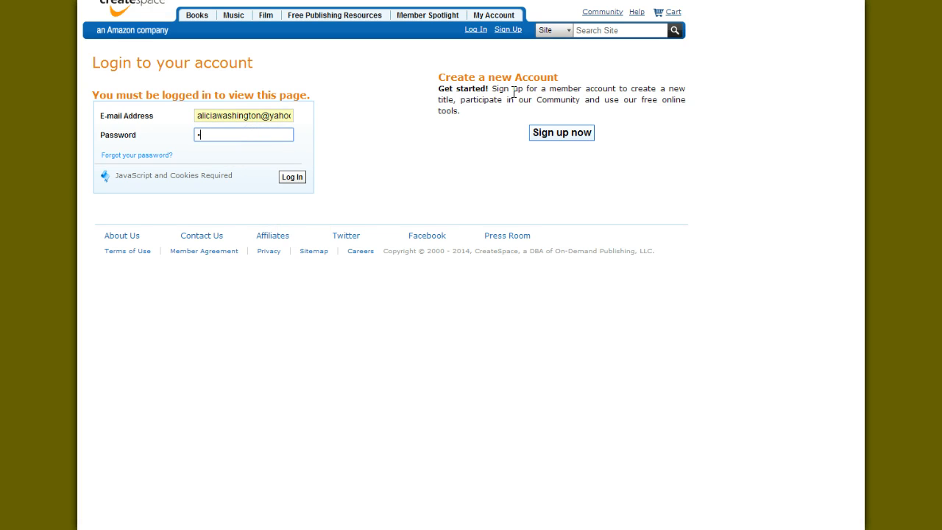
type("*******")
key("Return")
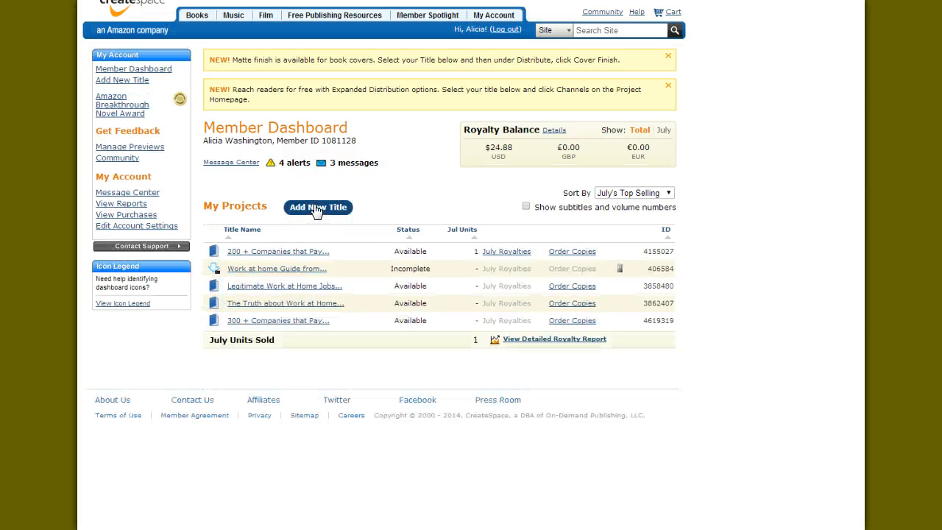
Start a new title from the Member Dashboard and choose Paperback as the project type
left_click(316, 208)
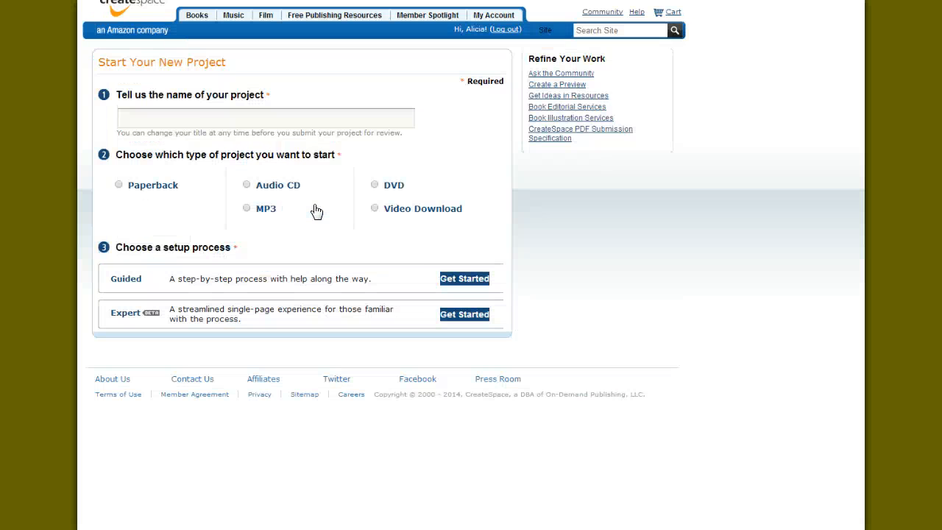
left_click(194, 114)
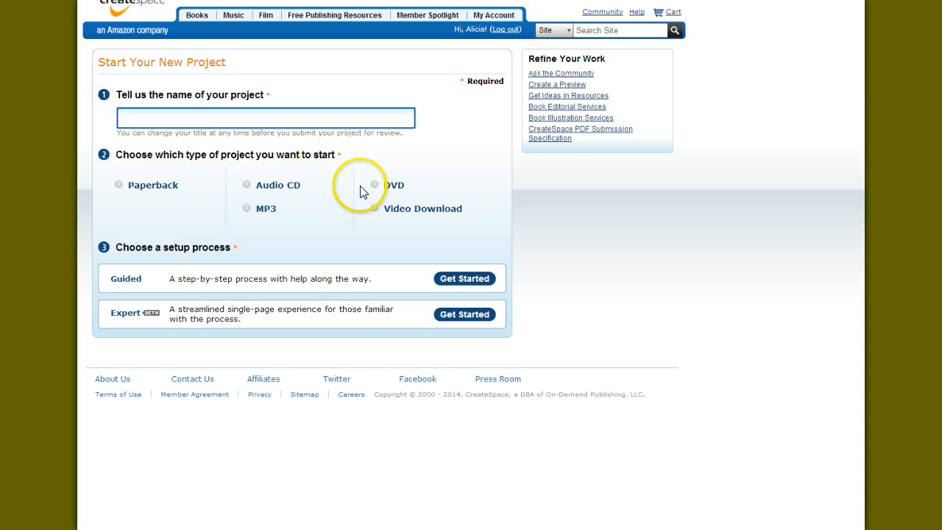
left_click(118, 184)
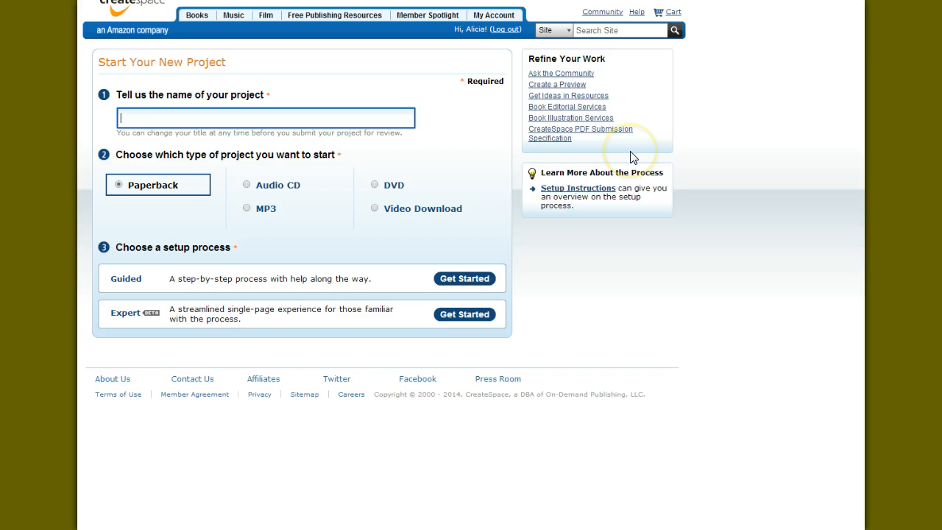
Name the project "Work at home tips" and start the Guided setup process
type("Worka t")
key("Left")
key("Left")
key("BackSpace")
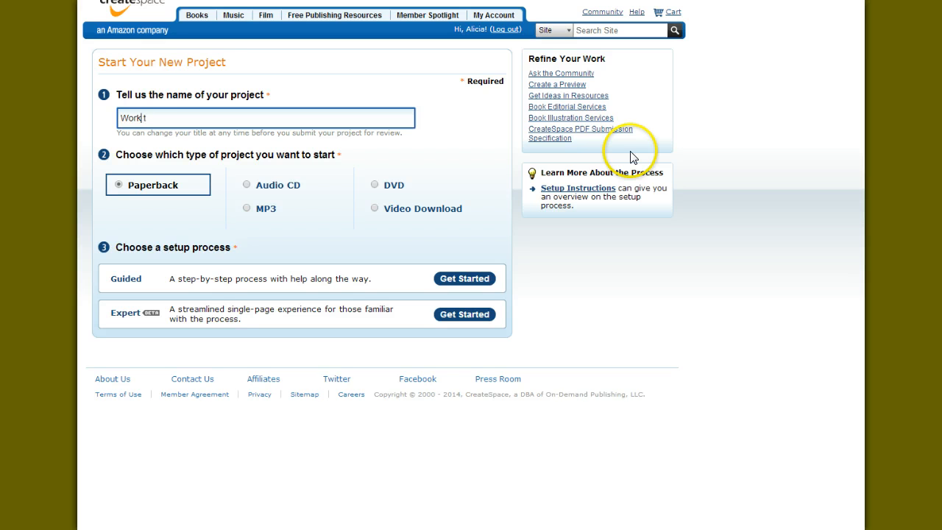
type("hime")
type("ome tips")
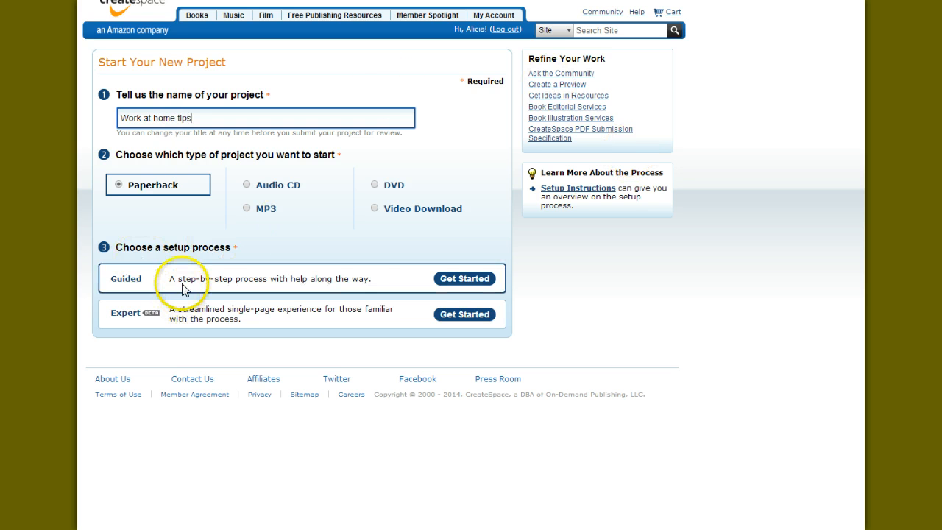
left_click(462, 280)
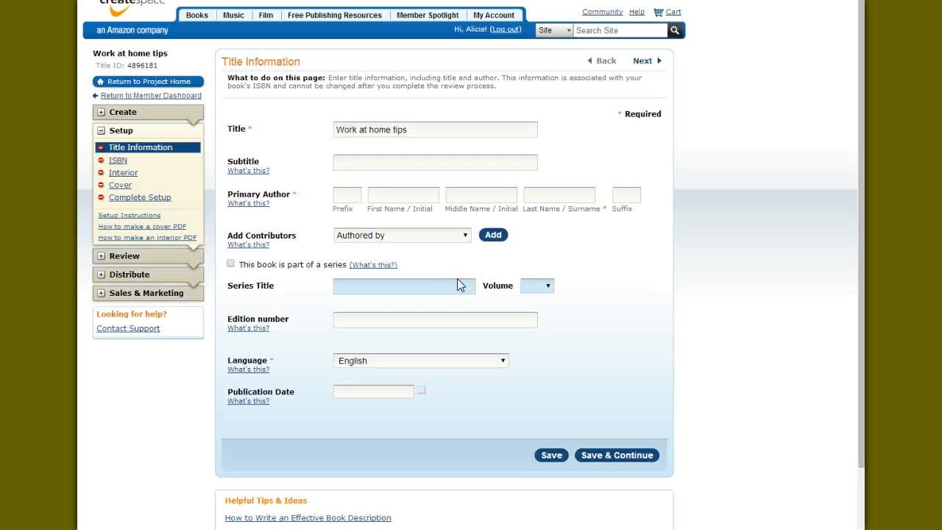
Go over the Subtitle and Primary Author fields of Title Information and try to save and continue with them empty
scroll(303, 231, "down", 2)
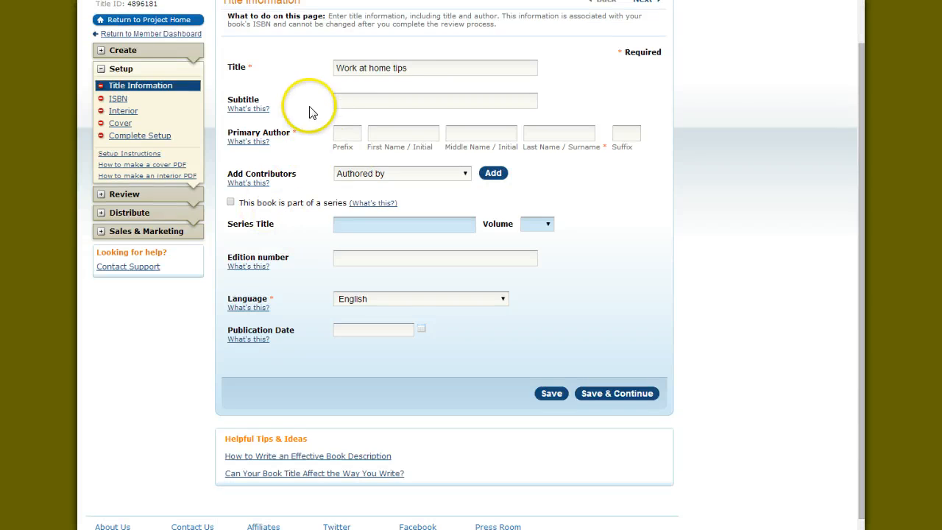
left_click(336, 100)
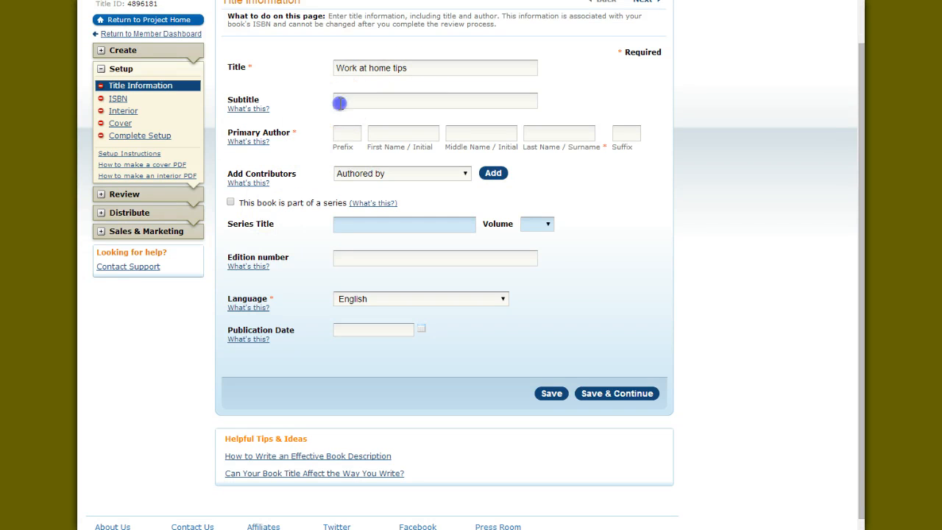
left_click(382, 132)
left_click(559, 133)
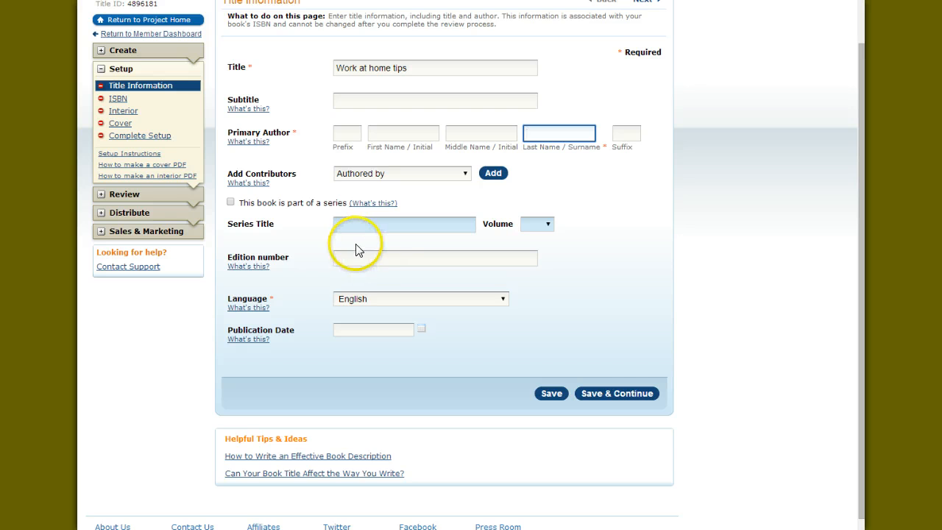
scroll(358, 248, "down", 1)
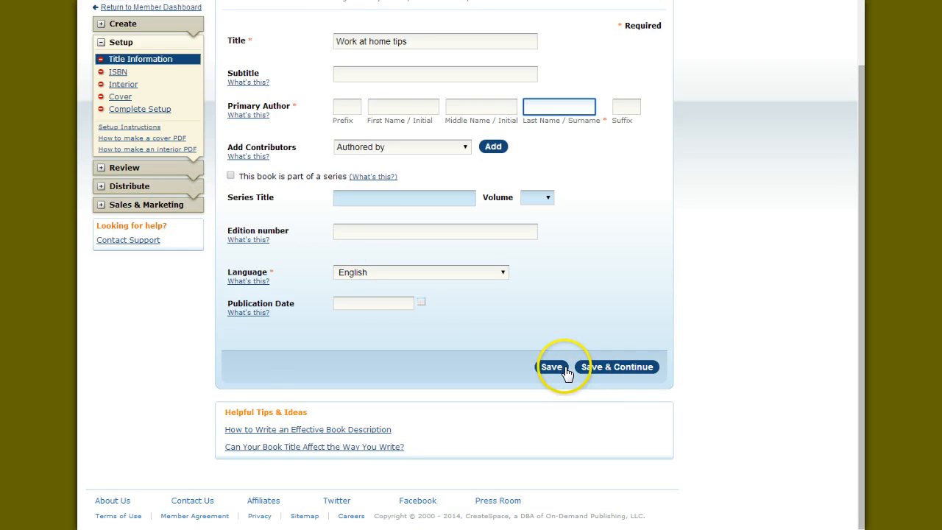
left_click(594, 366)
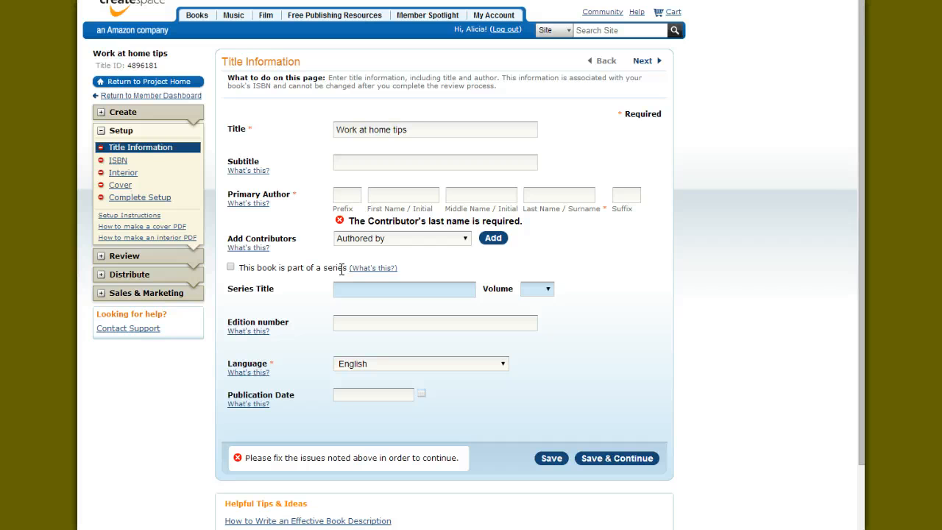
Open the book's Cover setup page and review the finish choices and cover submission options
left_click(124, 186)
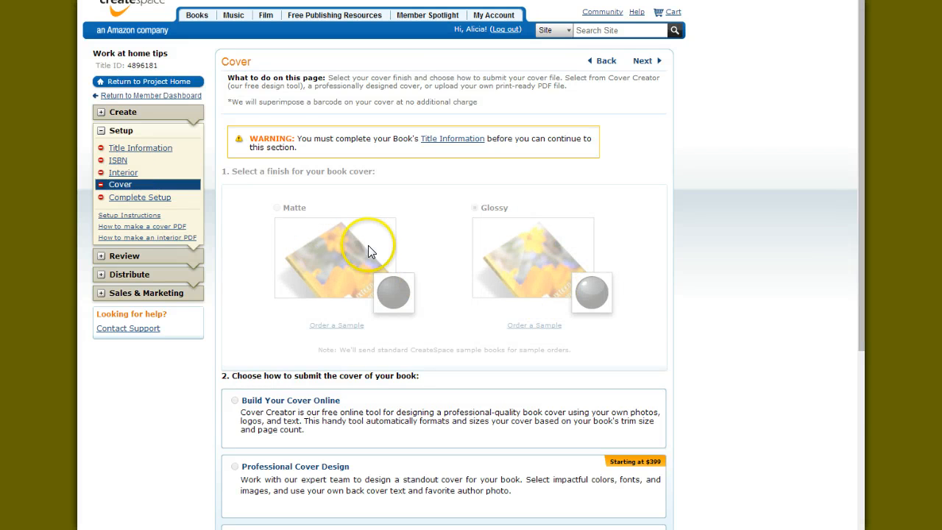
scroll(369, 247, "down", 3)
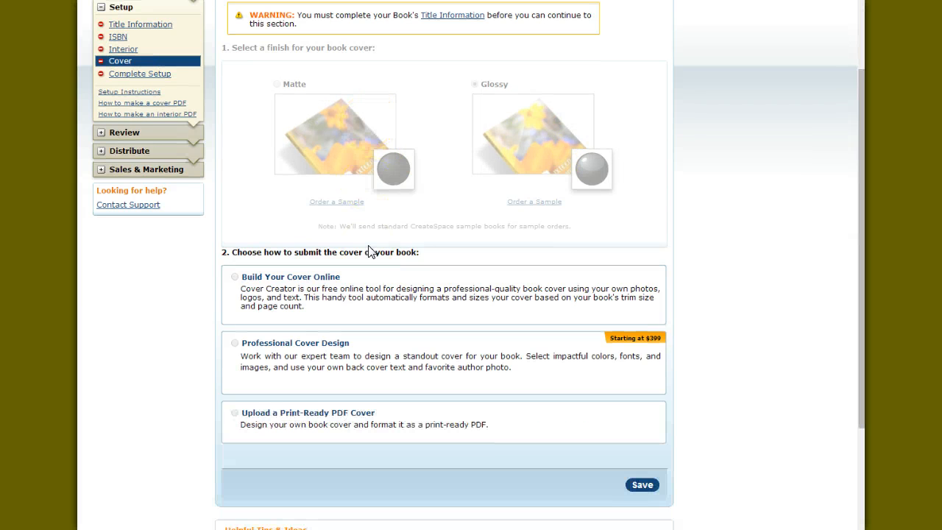
scroll(369, 247, "up", 3)
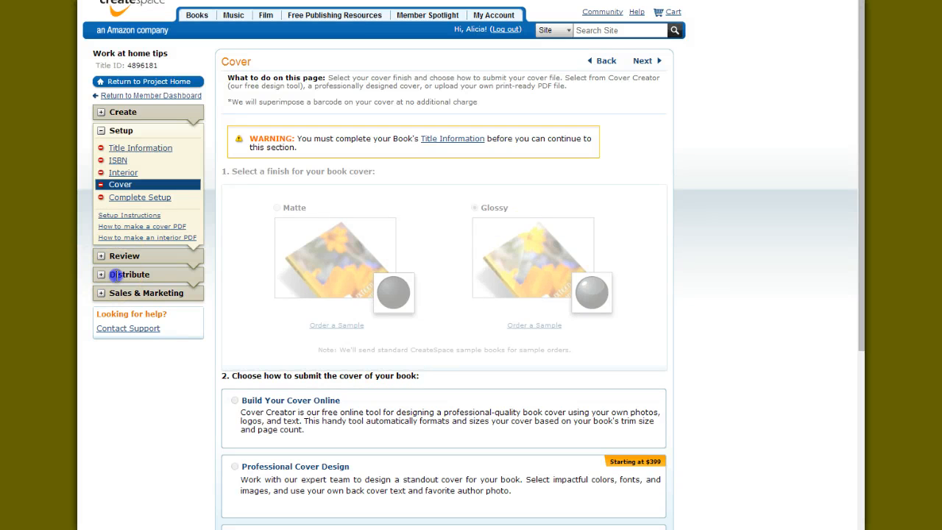
Open the book's distribution Channels page and review the Standard and Expanded Distribution outlets
left_click(112, 275)
left_click(108, 293)
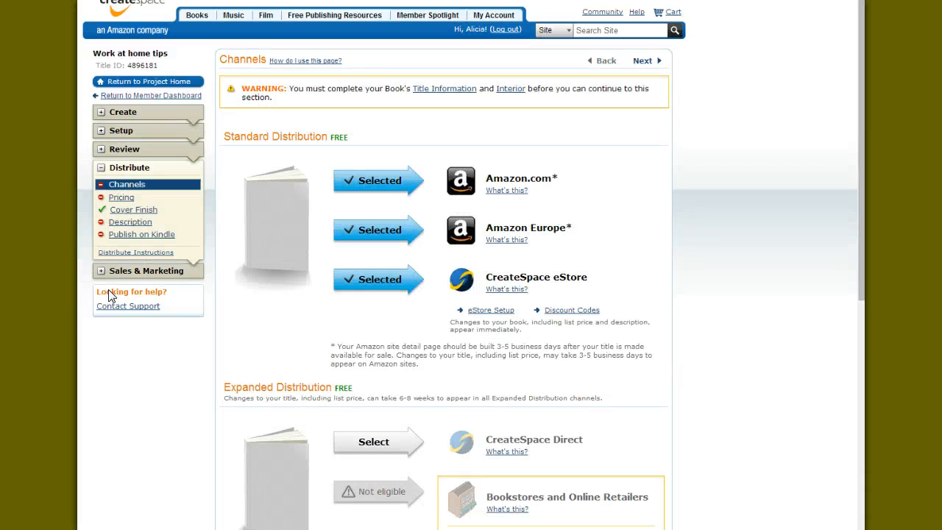
scroll(449, 230, "down", 3)
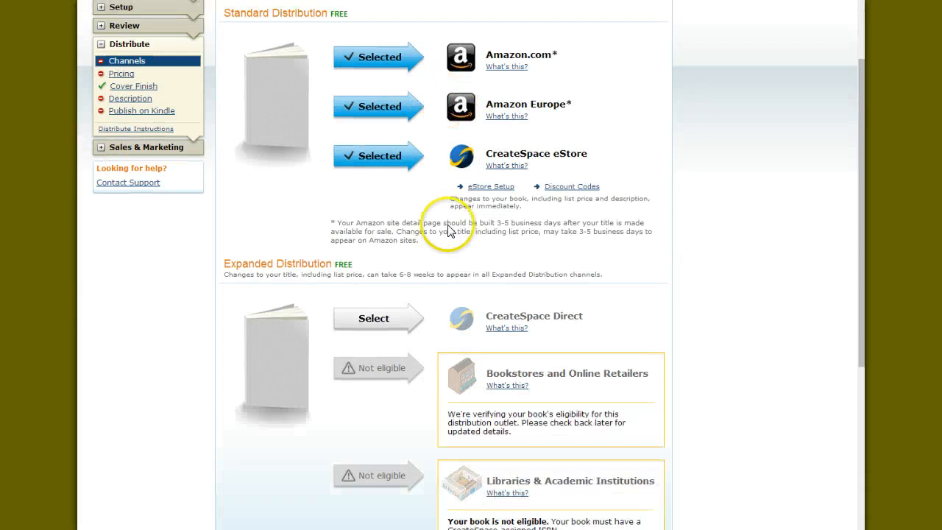
scroll(448, 228, "down", 3)
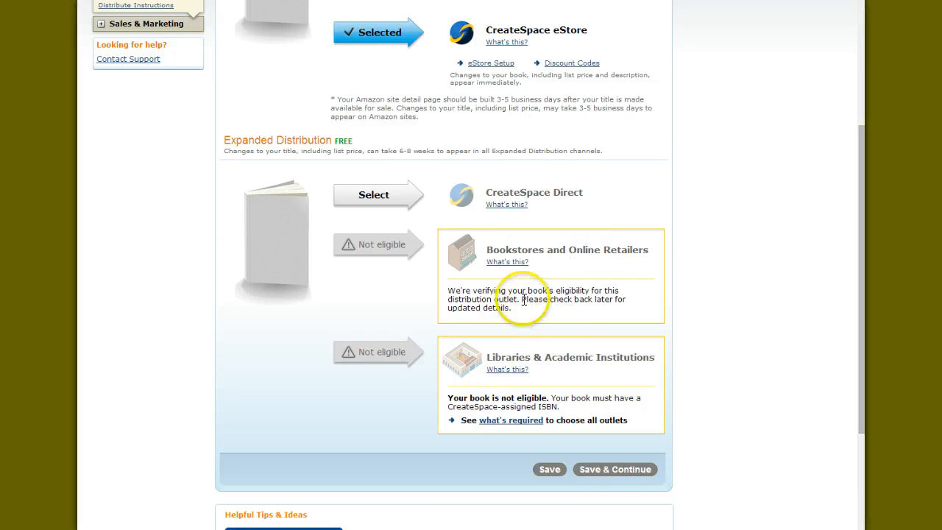
scroll(522, 298, "up", 3)
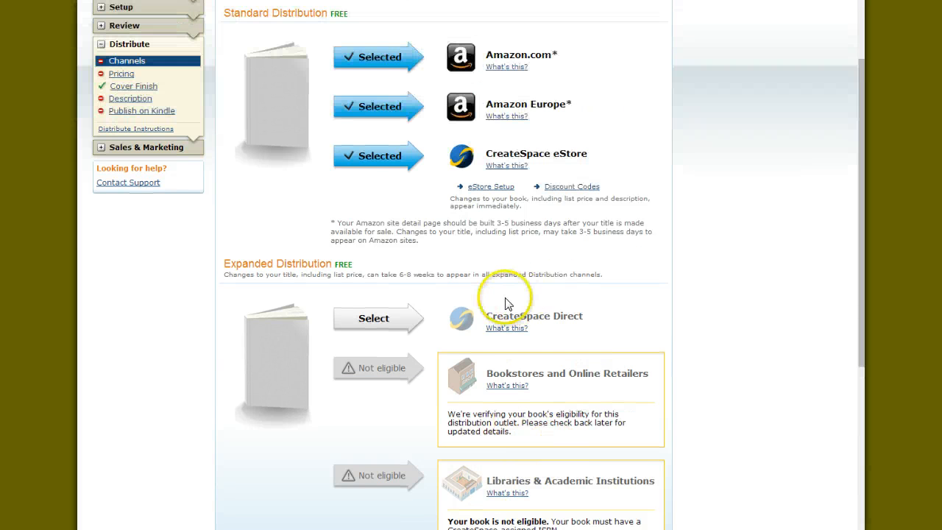
scroll(506, 303, "up", 3)
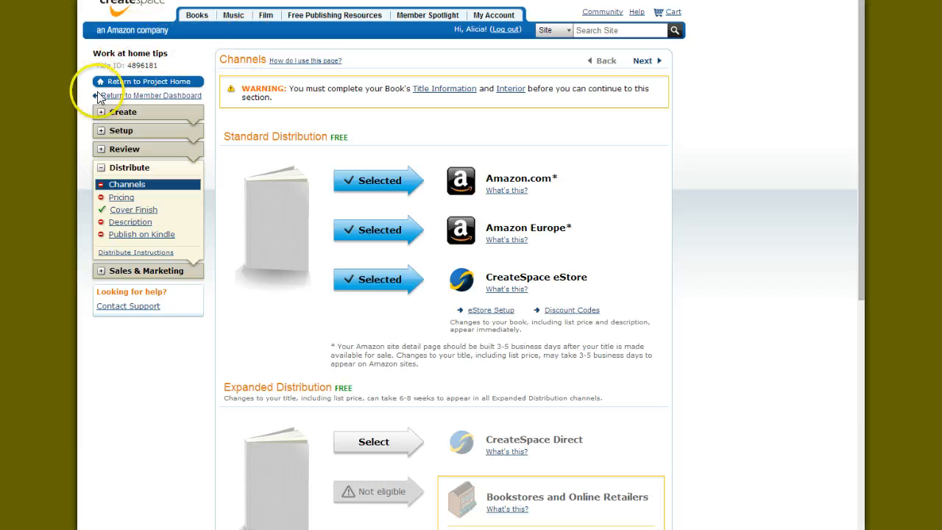
left_click(492, 13)
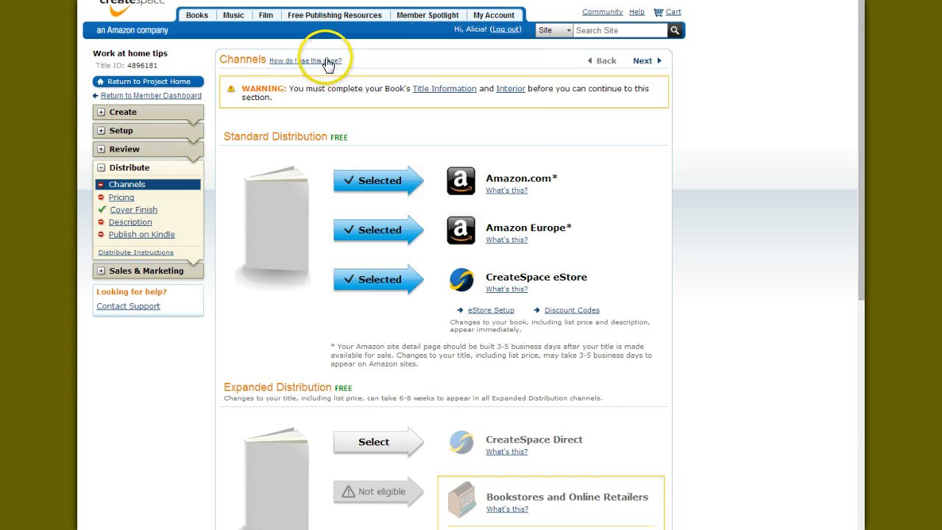
scroll(287, 100, "down", 4)
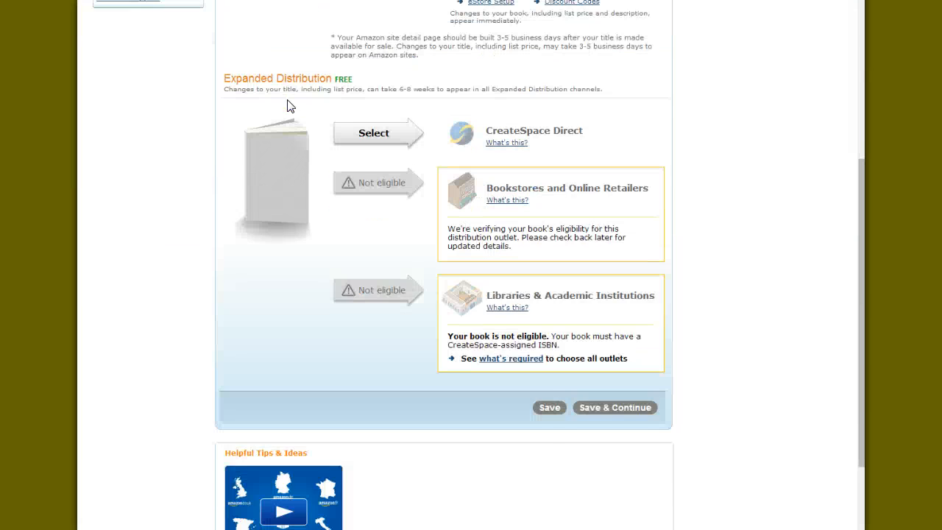
scroll(289, 107, "up", 4)
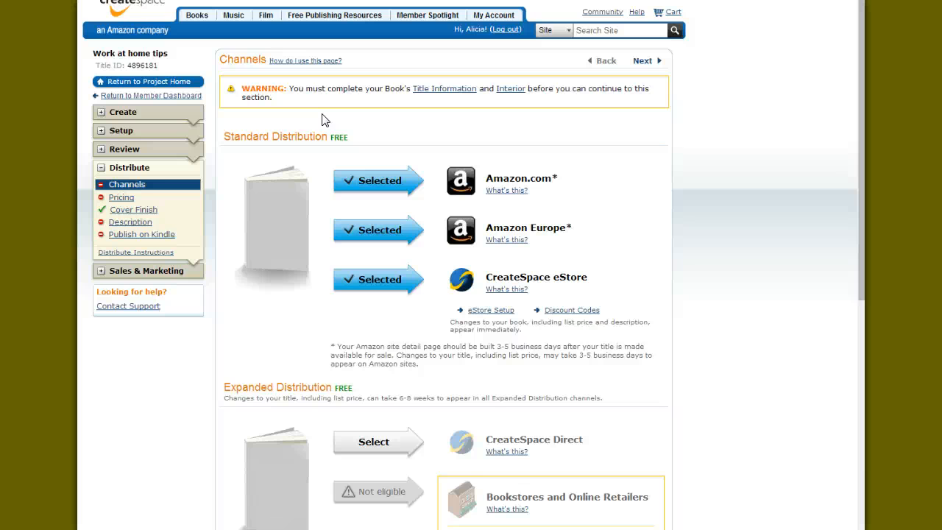
left_click(294, 125)
left_click(291, 128)
scroll(493, 148, "down", 3)
scroll(490, 164, "up", 3)
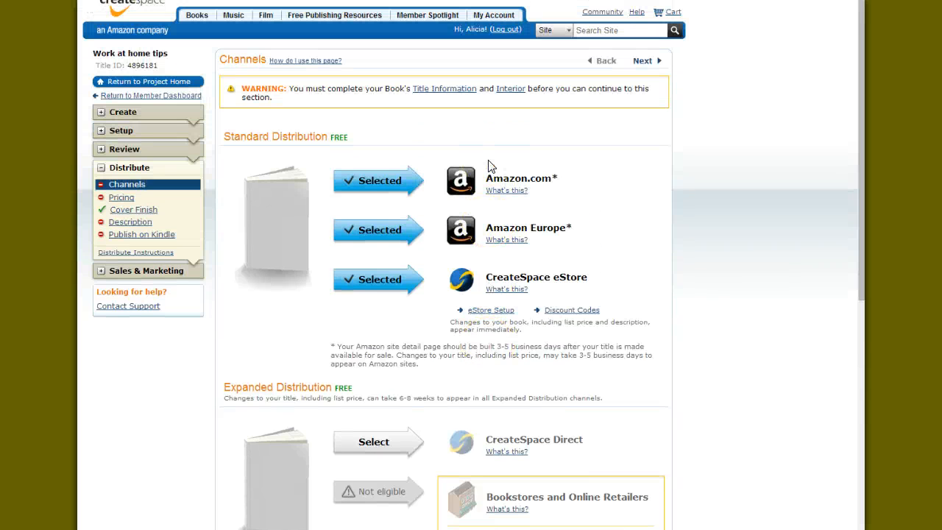